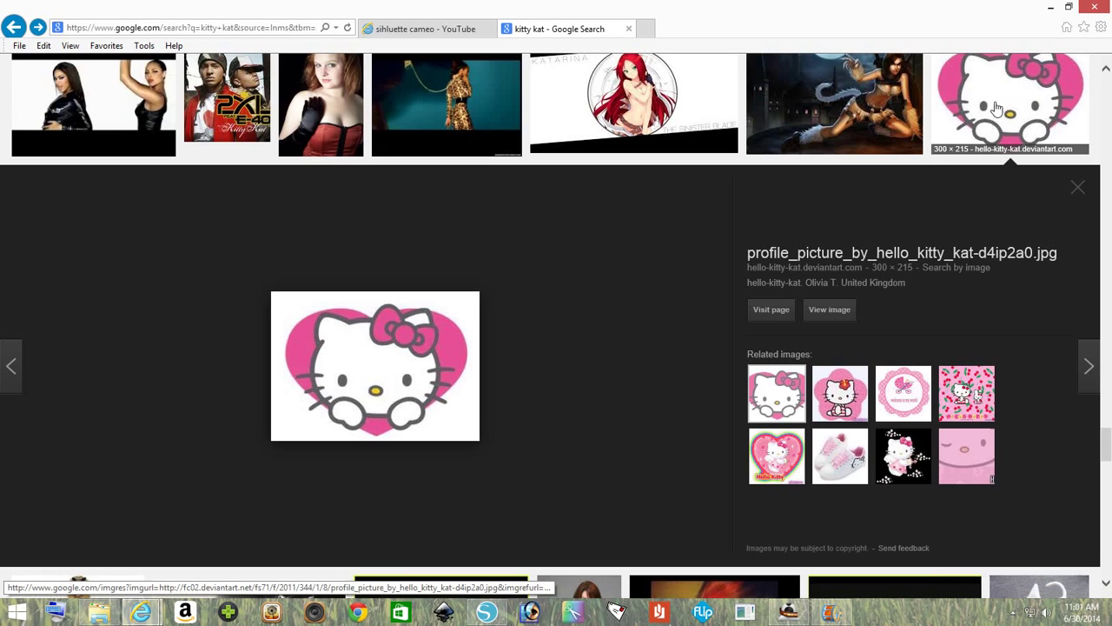
Open the Hello Kitty heart picture at full size from the image results and copy it
{"action": "left_click", "coordinate": [831, 312]}
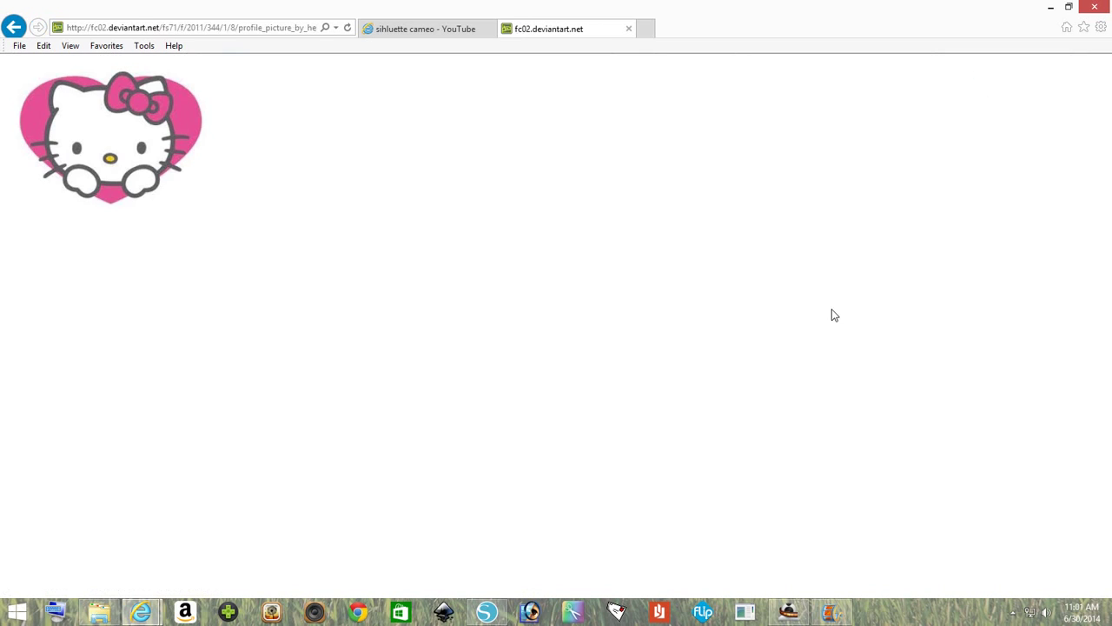
{"action": "right_click", "coordinate": [96, 133]}
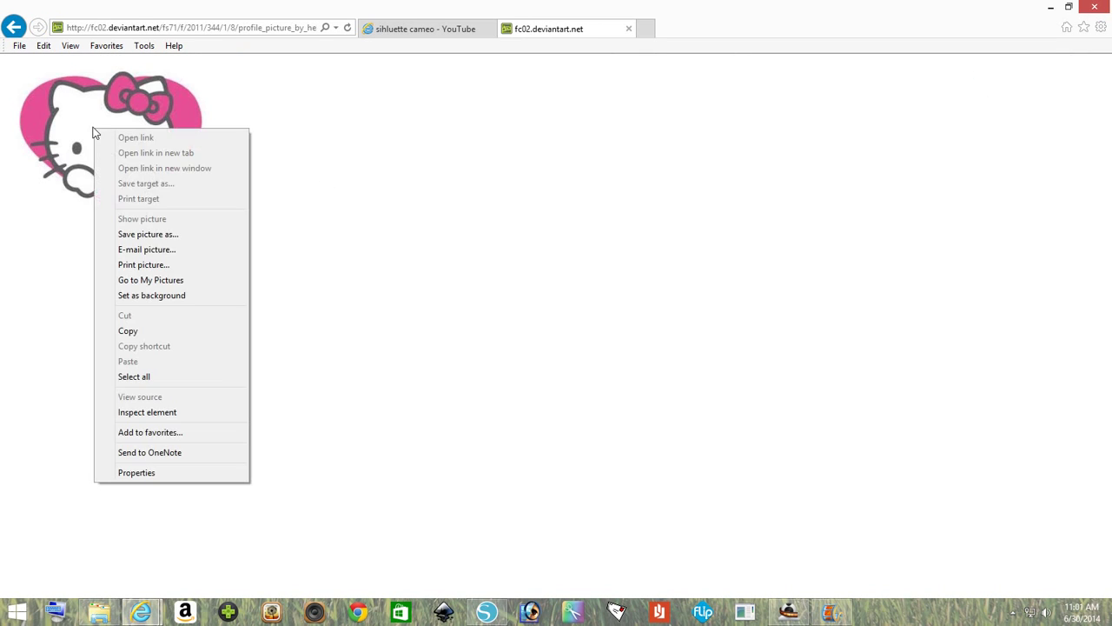
{"action": "left_click", "coordinate": [127, 332]}
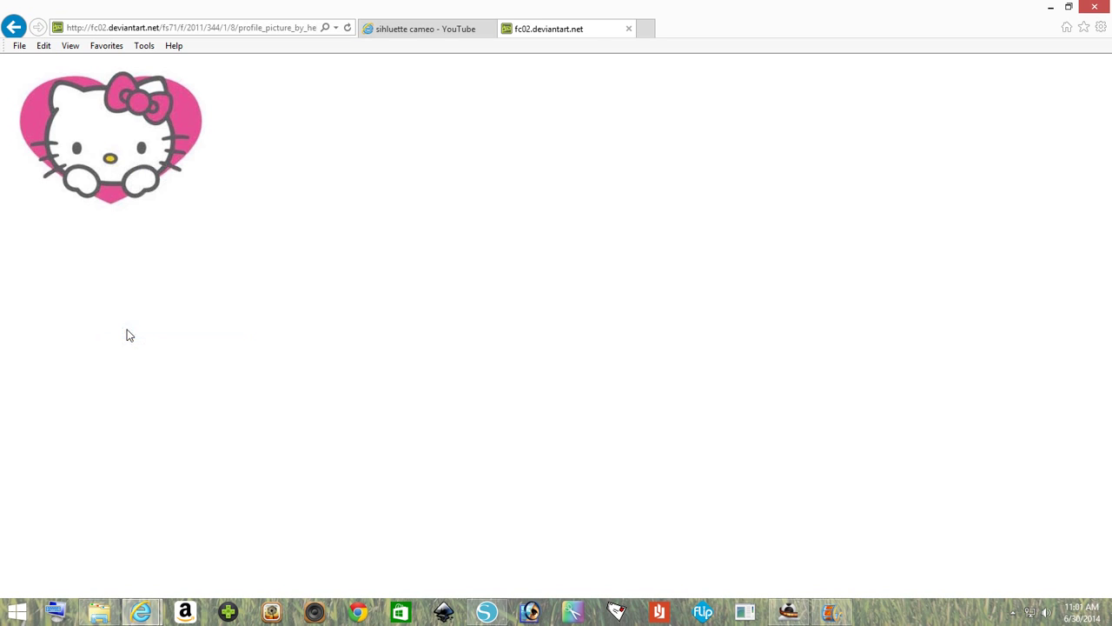
Switch to Silhouette Studio and create a new drawing
{"action": "left_click", "coordinate": [486, 612]}
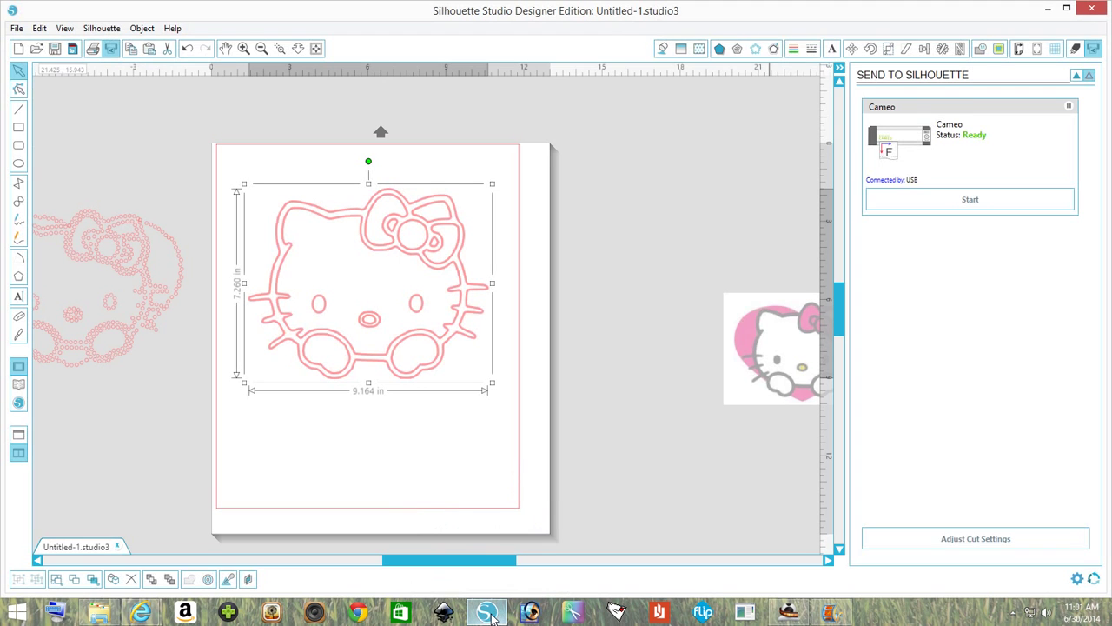
{"action": "left_click", "coordinate": [16, 28]}
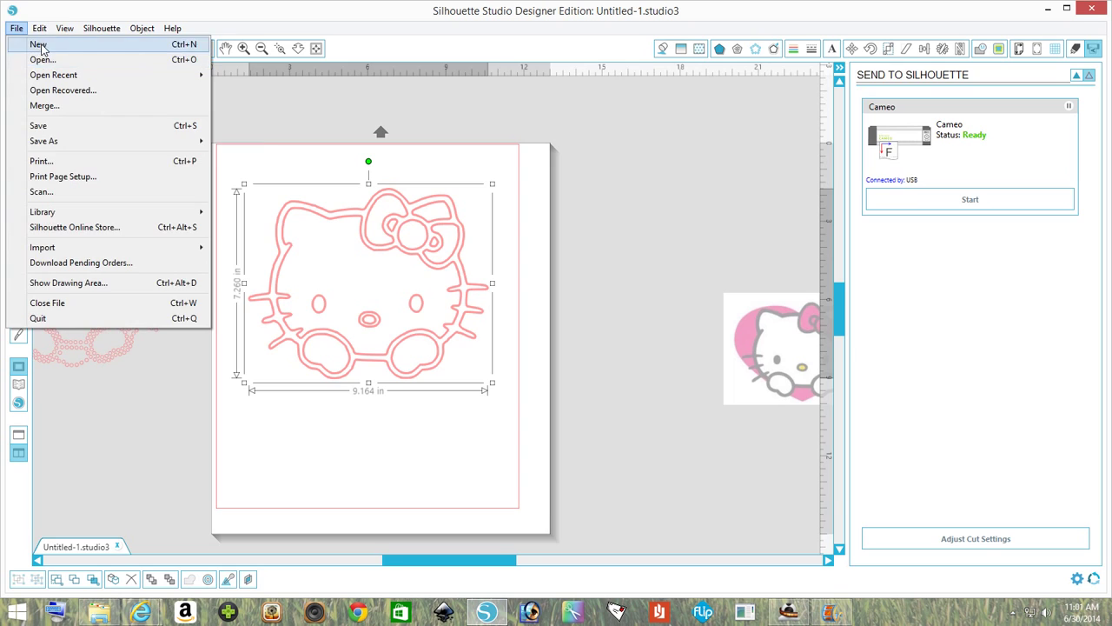
{"action": "left_click", "coordinate": [37, 44]}
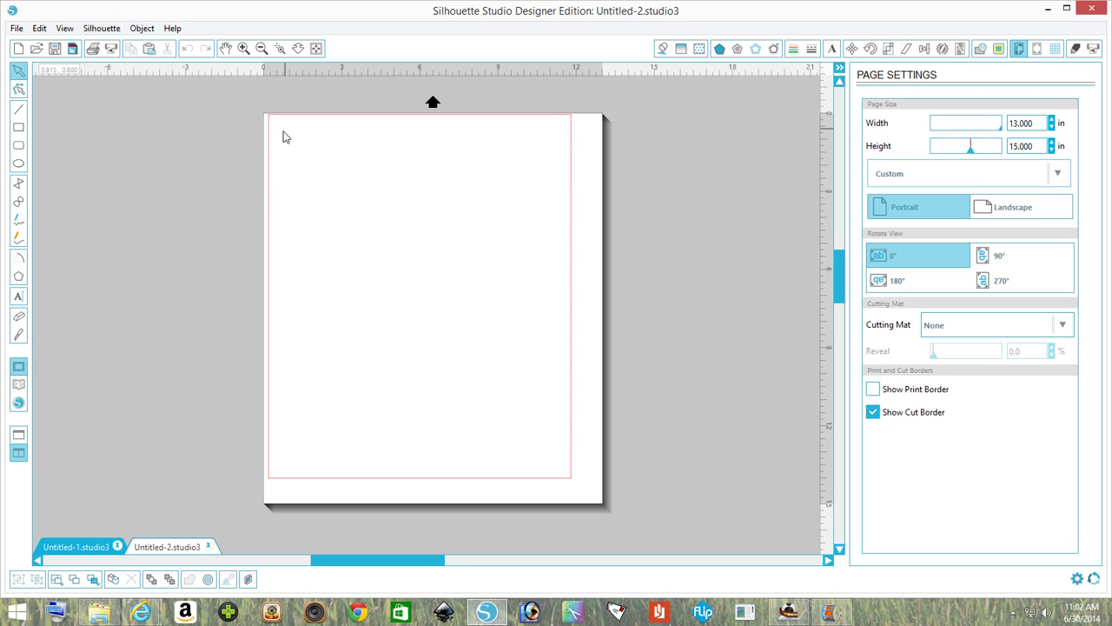
Paste the copied picture onto the page, enlarge it to about 5.74 × 4.11 in and move it higher on the page
{"action": "left_click", "coordinate": [40, 28]}
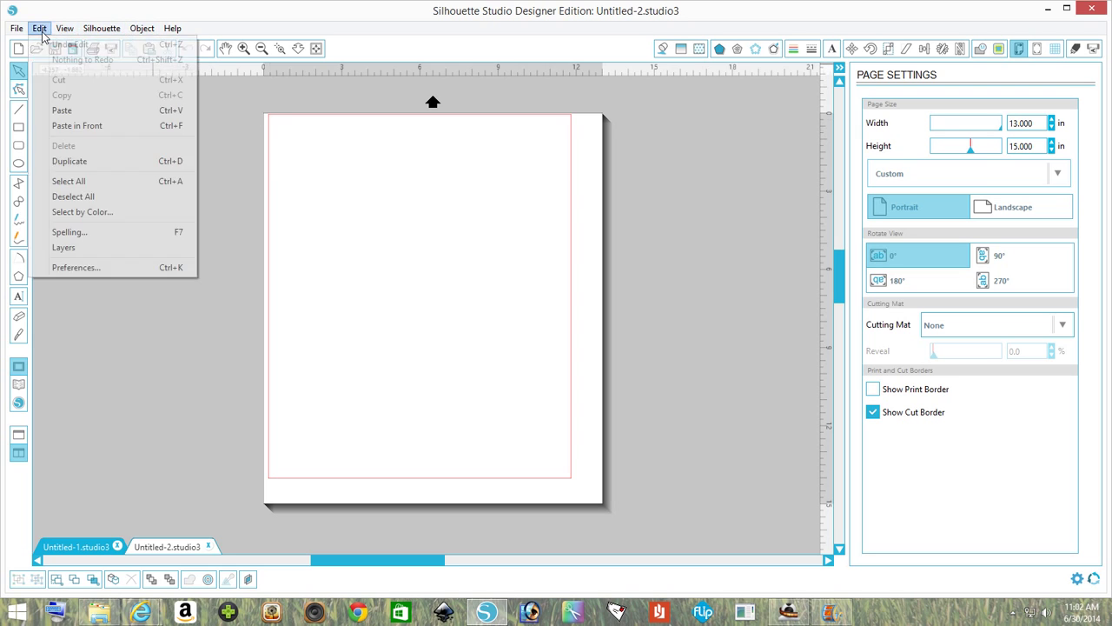
{"action": "left_click", "coordinate": [63, 111]}
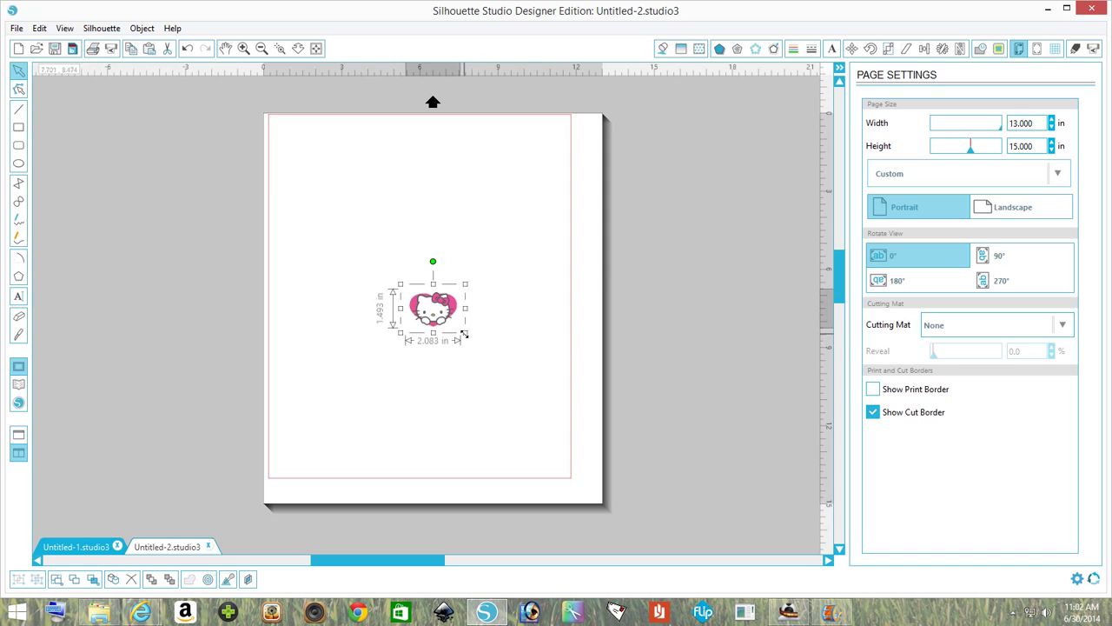
{"action": "left_click_drag", "start_coordinate": [465, 334], "coordinate": [563, 421]}
{"action": "left_click_drag", "start_coordinate": [500, 372], "coordinate": [467, 284]}
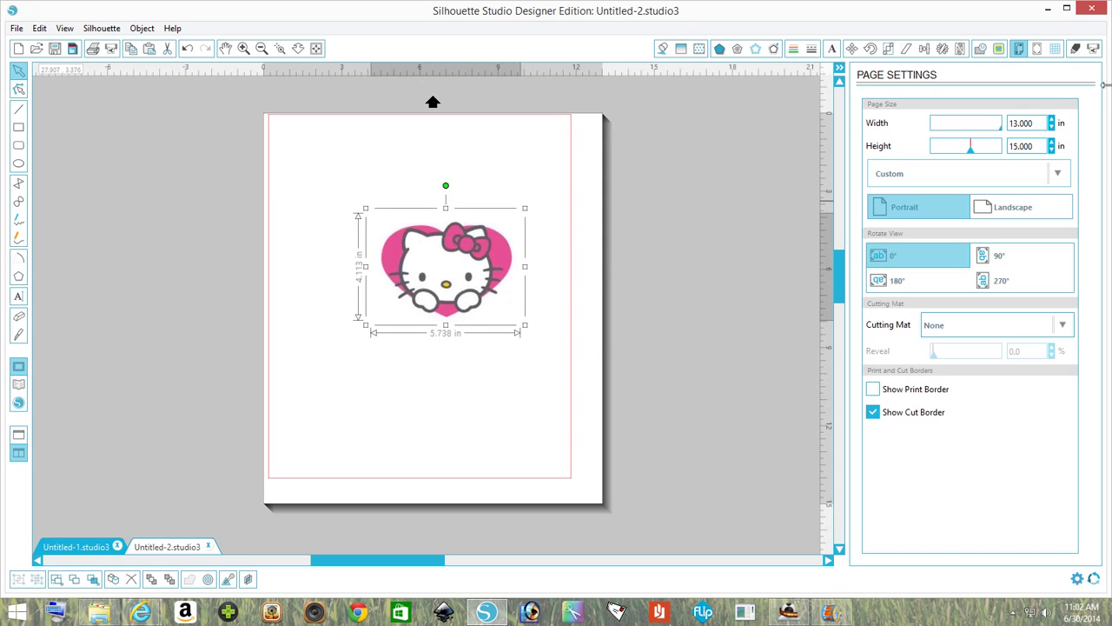
Trace the picture within an area of about 6.78 × 6.35 in, with high and low pass filters off and threshold at 45%
{"action": "left_click", "coordinate": [999, 50]}
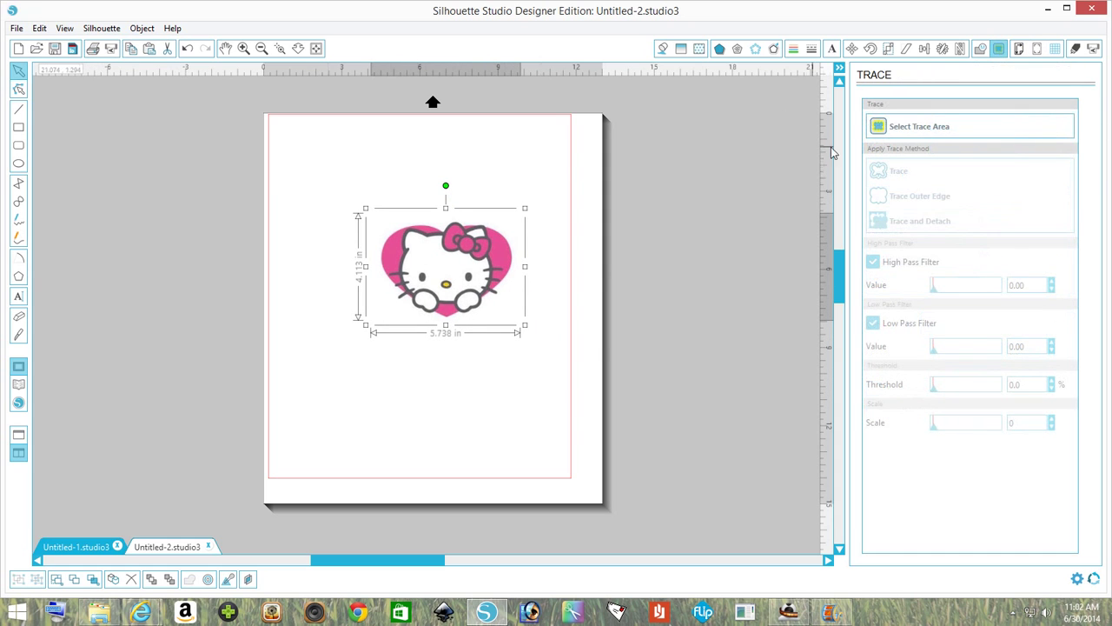
{"action": "left_click", "coordinate": [928, 131]}
{"action": "left_click_drag", "start_coordinate": [363, 199], "coordinate": [539, 363]}
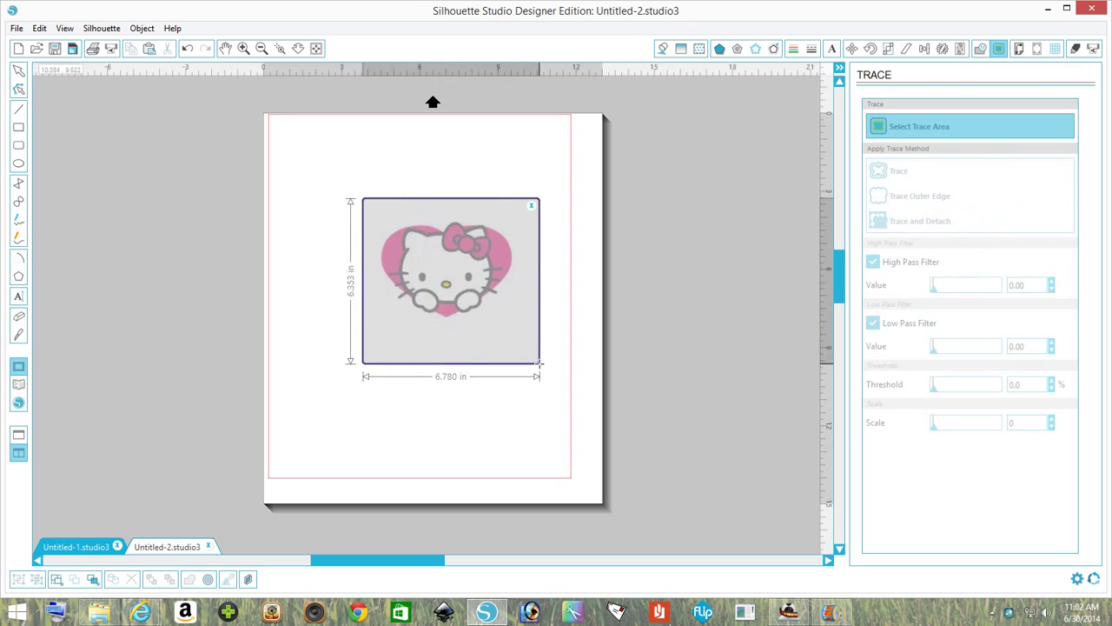
{"action": "left_click", "coordinate": [873, 262]}
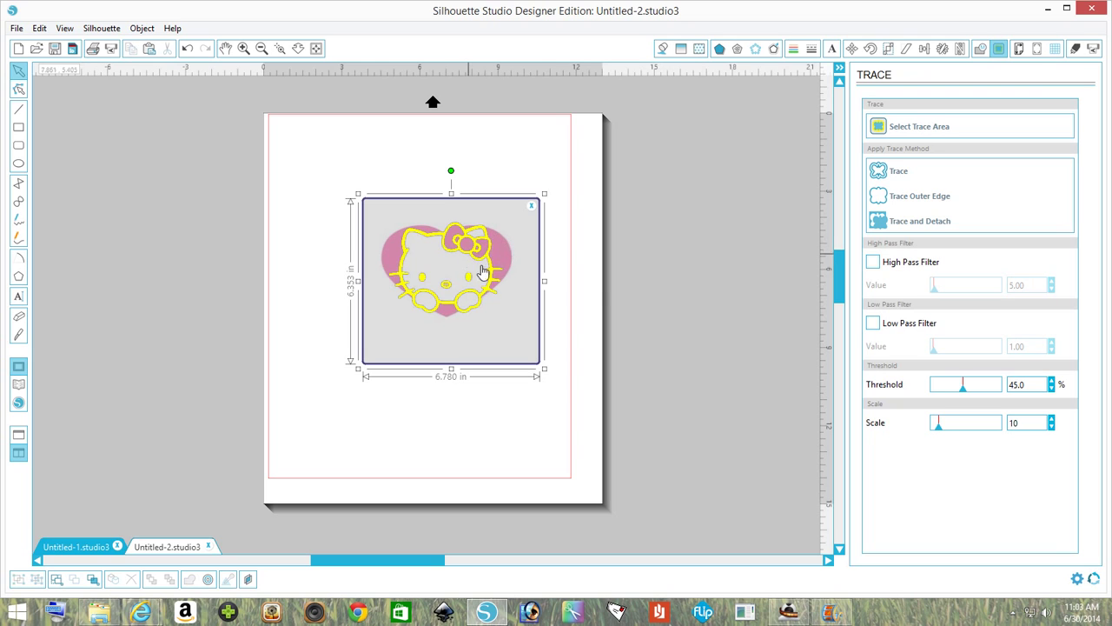
{"action": "left_click", "coordinate": [896, 173]}
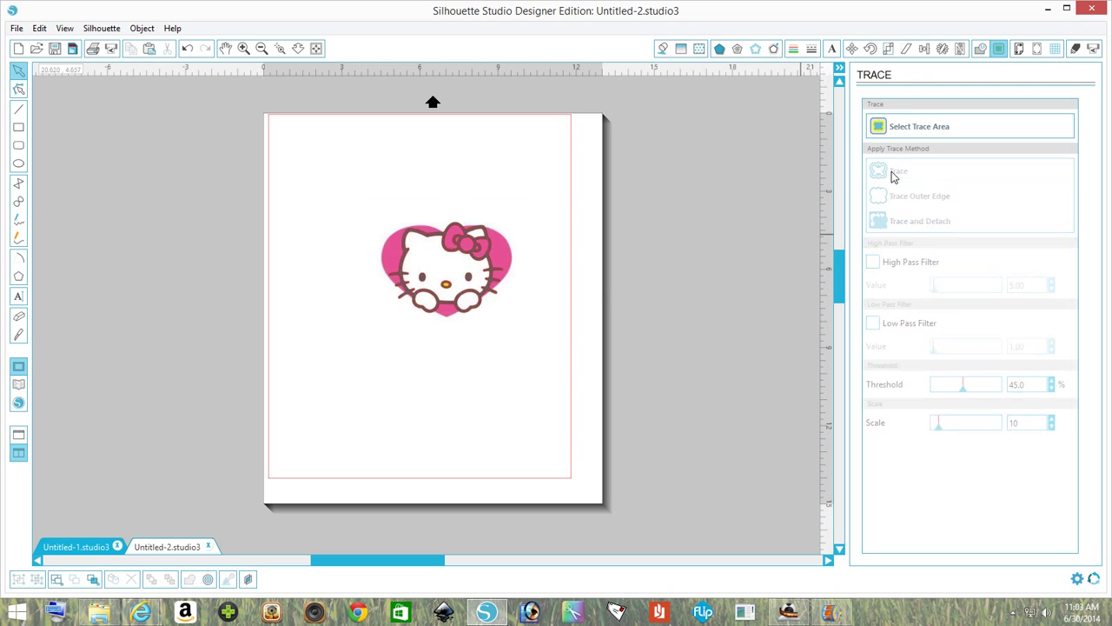
Separate the trace from the picture, placing the picture off the page, and enlarge the traced outline to about 5.23 × 4.14 in
{"action": "left_click_drag", "start_coordinate": [481, 268], "coordinate": [361, 283]}
{"action": "left_click", "coordinate": [446, 278]}
{"action": "left_click_drag", "start_coordinate": [446, 279], "coordinate": [763, 324]}
{"action": "left_click_drag", "start_coordinate": [355, 281], "coordinate": [397, 226]}
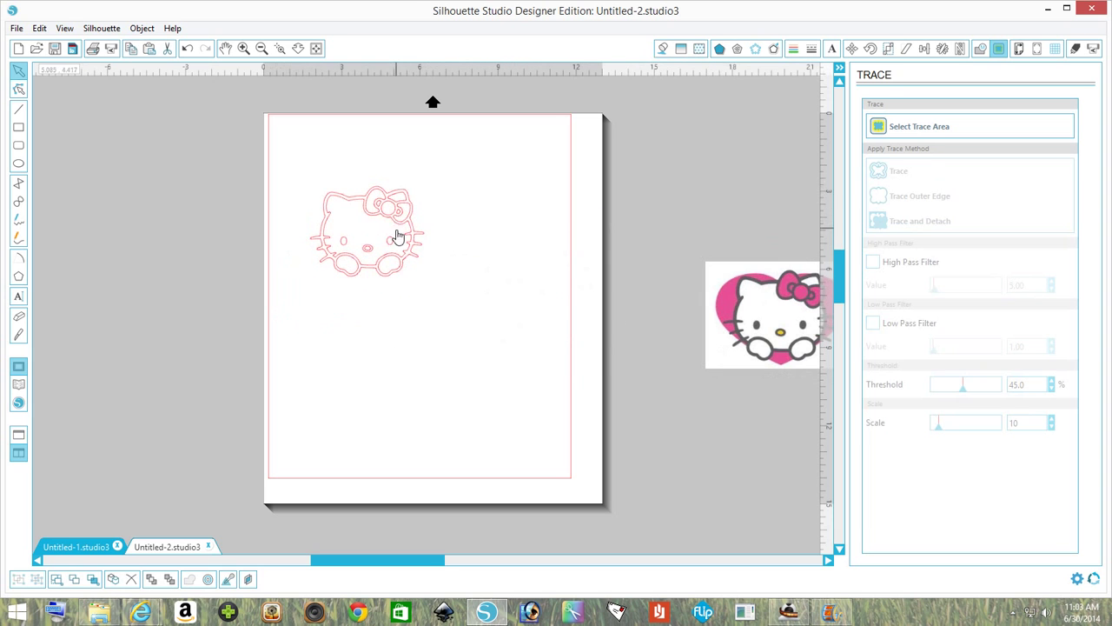
{"action": "mouse_move", "coordinate": [431, 283]}
{"action": "left_mouse_down"}
{"action": "mouse_move", "coordinate": [533, 396]}
{"action": "mouse_move", "coordinate": [461, 296]}
{"action": "left_mouse_up"}
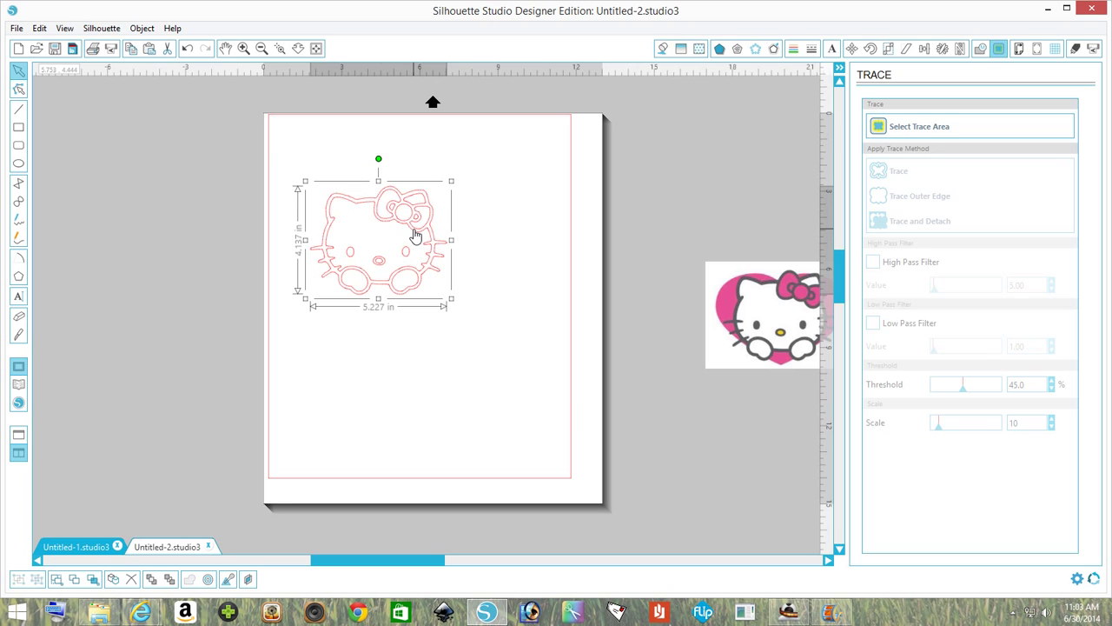
Try flipping the traced outline horizontally and moving it across the page, and undo both changes
{"action": "left_click", "coordinate": [142, 28]}
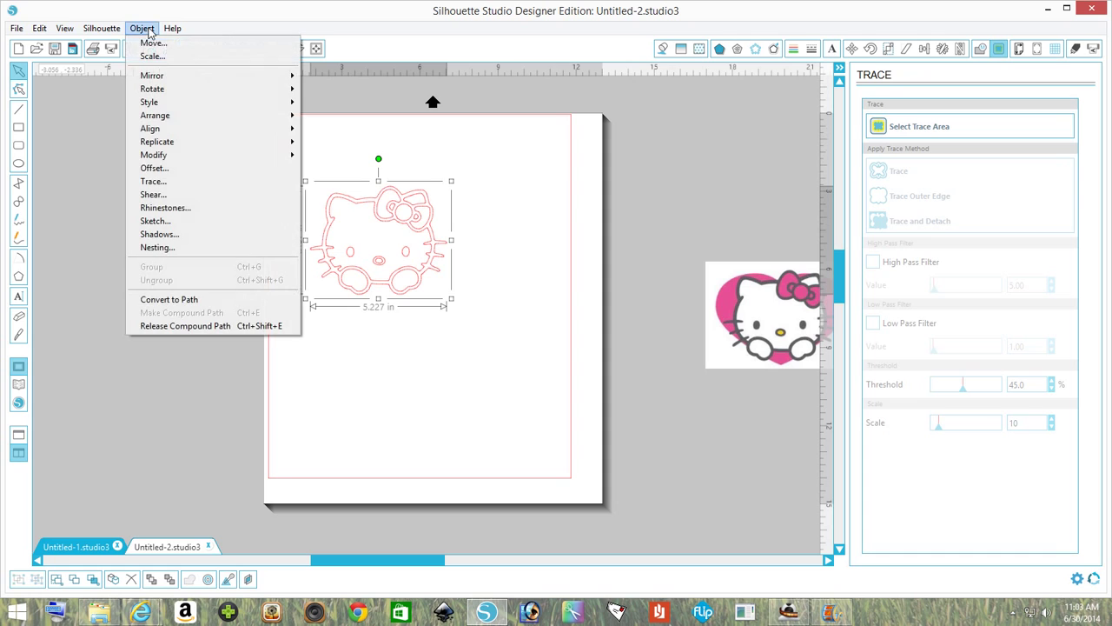
{"action": "mouse_move", "coordinate": [156, 76]}
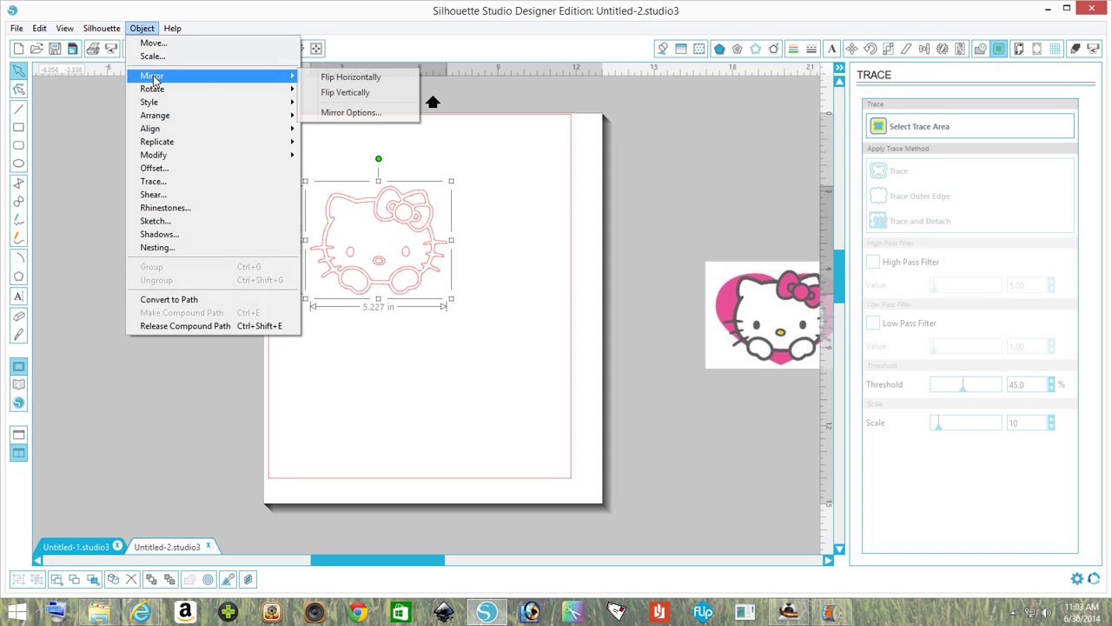
{"action": "left_click", "coordinate": [356, 78]}
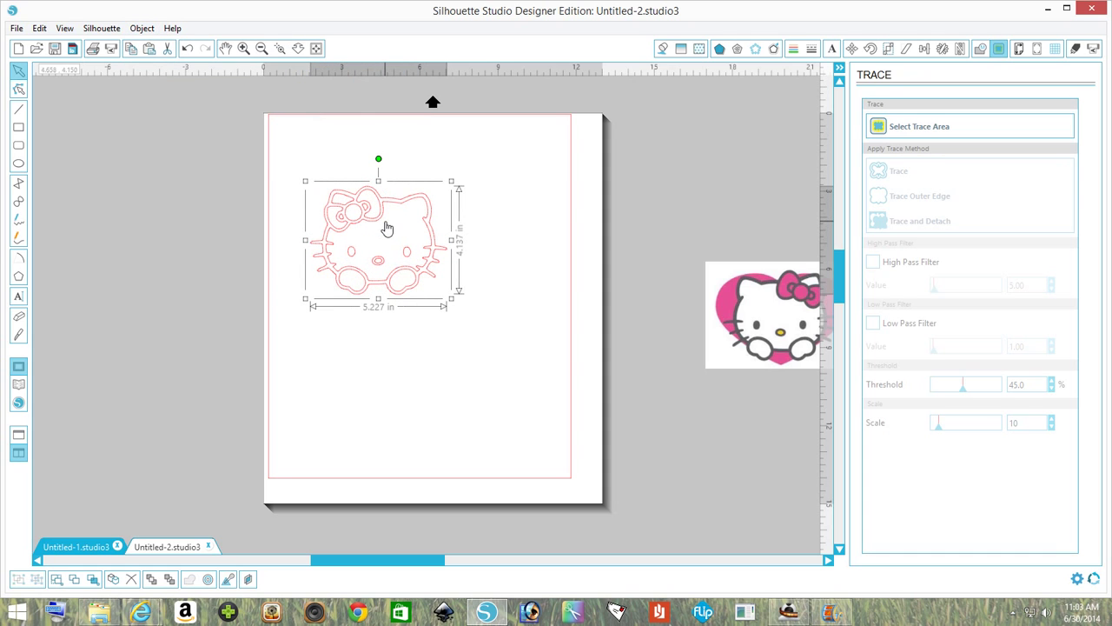
{"action": "left_click_drag", "start_coordinate": [418, 204], "coordinate": [476, 202]}
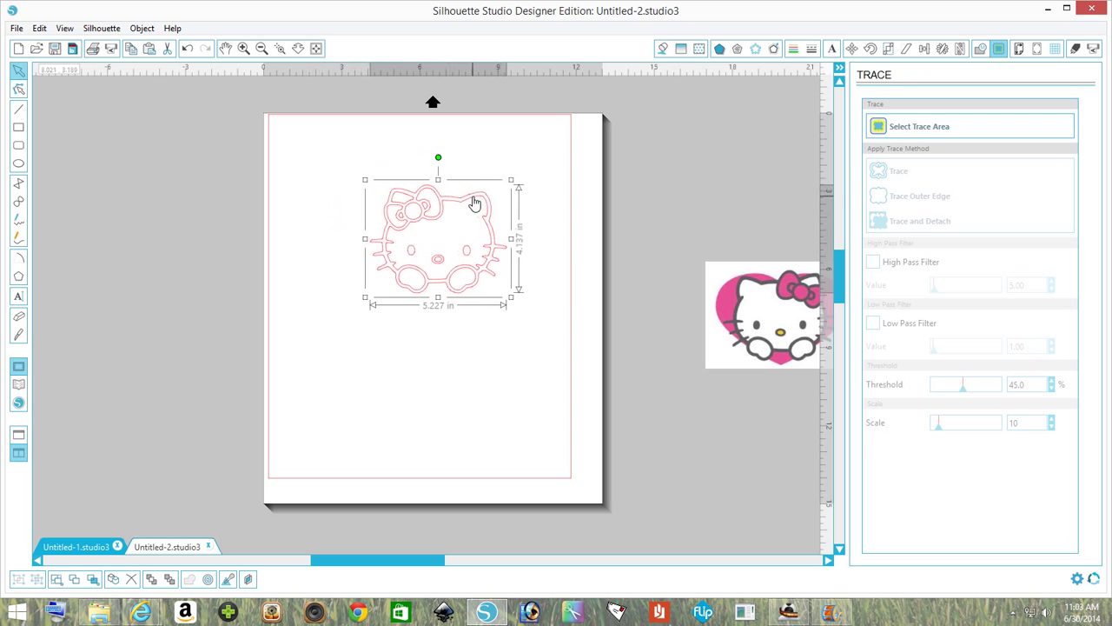
{"action": "left_click", "coordinate": [187, 49]}
{"action": "left_click", "coordinate": [187, 49]}
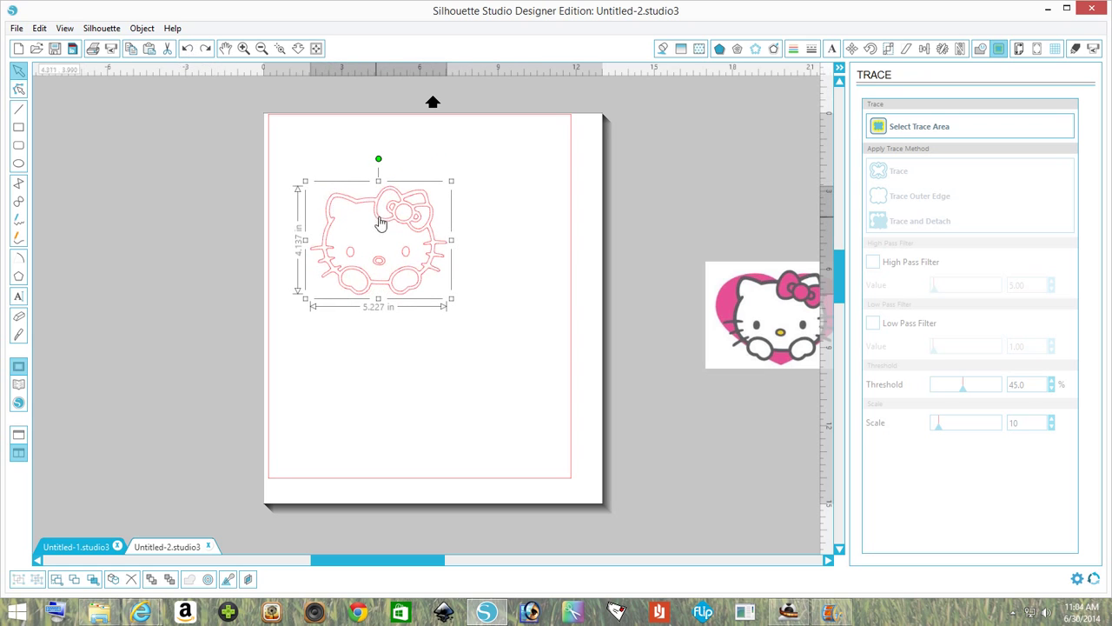
Move the outline toward the page centre and apply the Edge rhinestone effect to it with 10ss stones
{"action": "left_click_drag", "start_coordinate": [382, 224], "coordinate": [407, 213]}
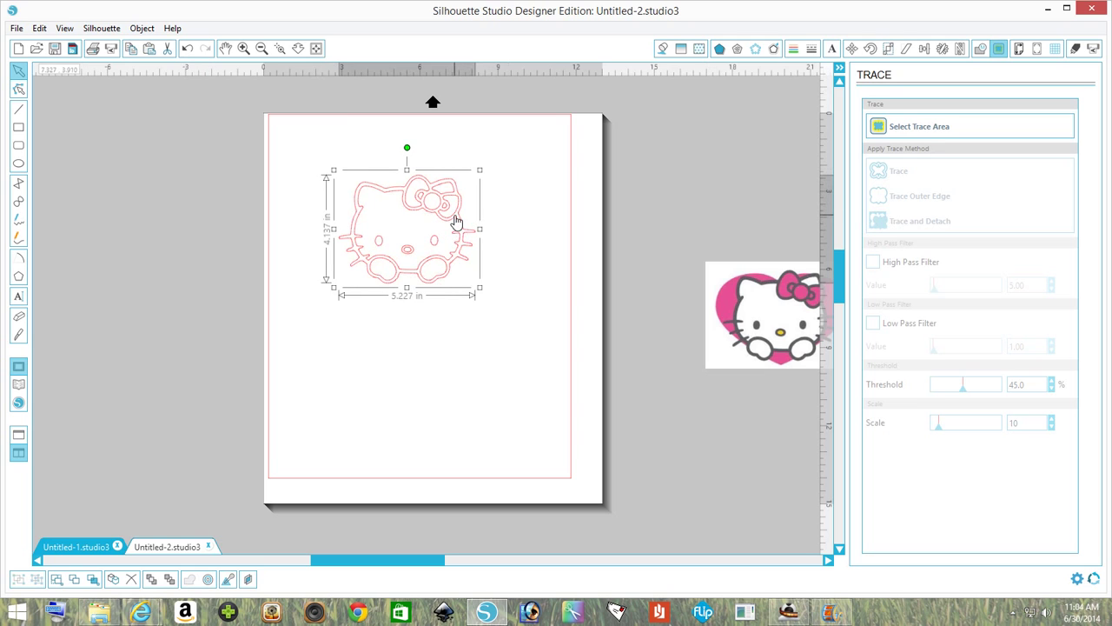
{"action": "left_click", "coordinate": [756, 50]}
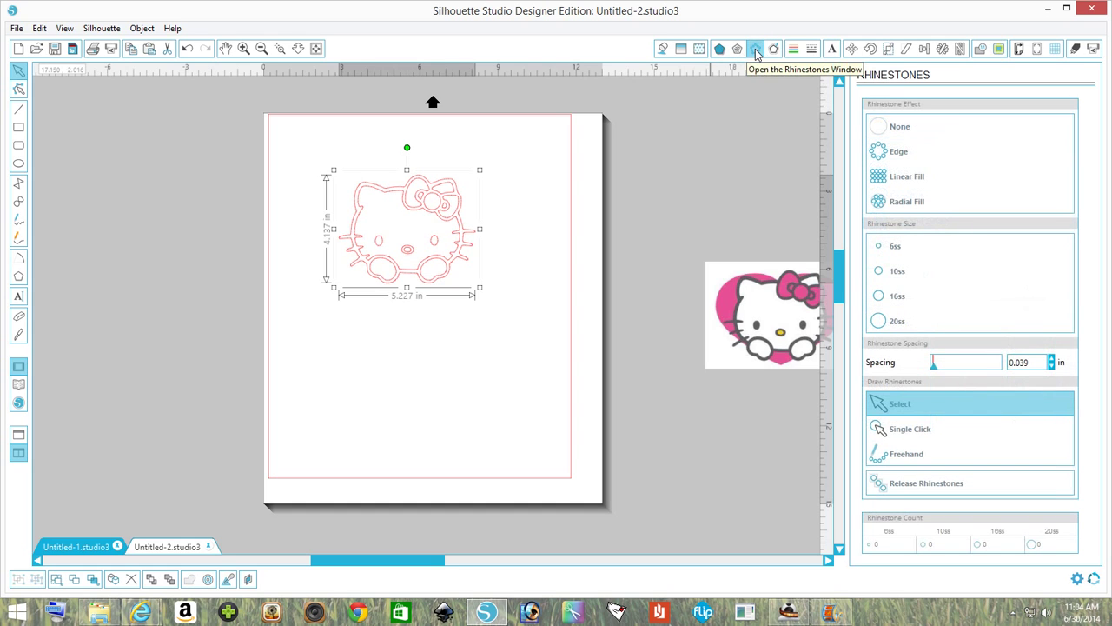
{"action": "left_click", "coordinate": [880, 275]}
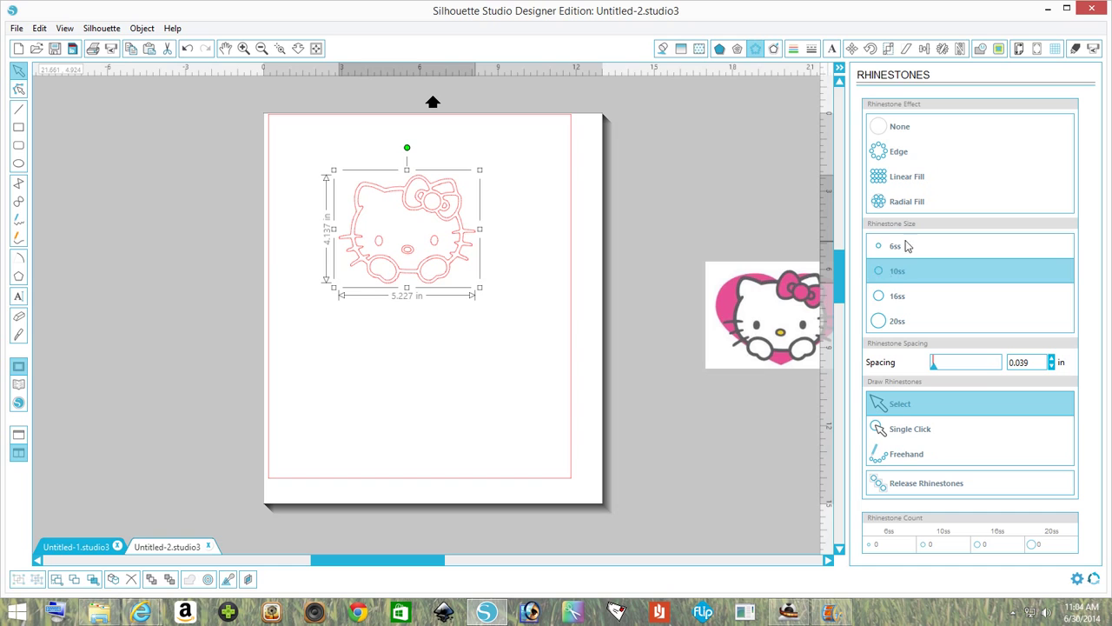
{"action": "left_click", "coordinate": [898, 249]}
{"action": "left_click_drag", "start_coordinate": [908, 275], "coordinate": [908, 326]}
{"action": "left_click", "coordinate": [899, 275]}
{"action": "left_click", "coordinate": [900, 156]}
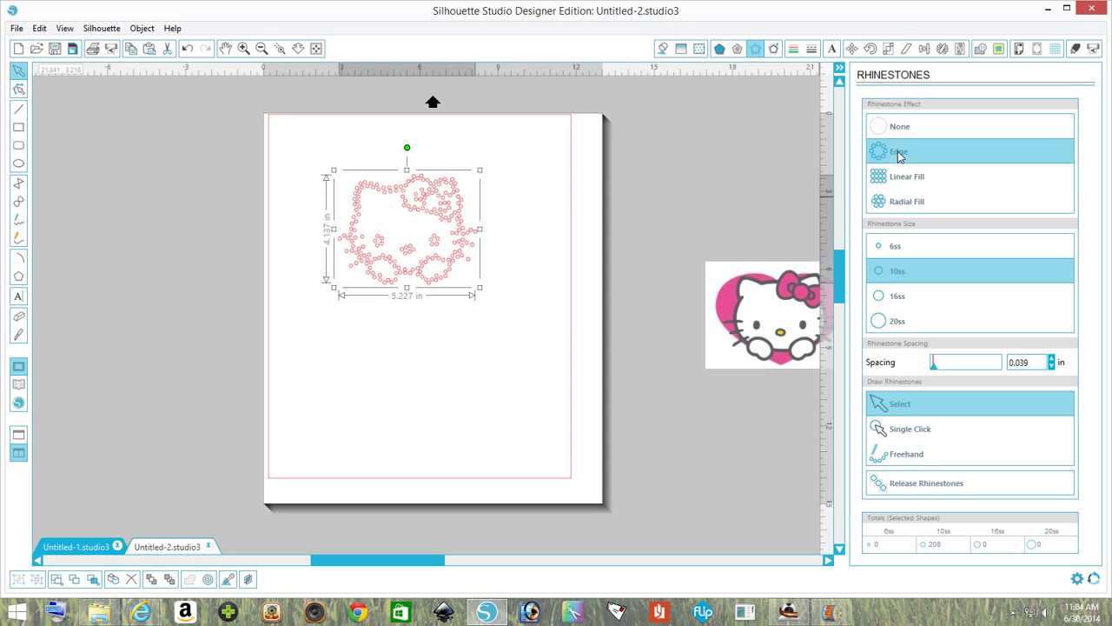
Enlarge the rhinestone design to about 10.43 × 8.26 in so it nearly fills the cut border's width
{"action": "left_click_drag", "start_coordinate": [479, 287], "coordinate": [519, 363]}
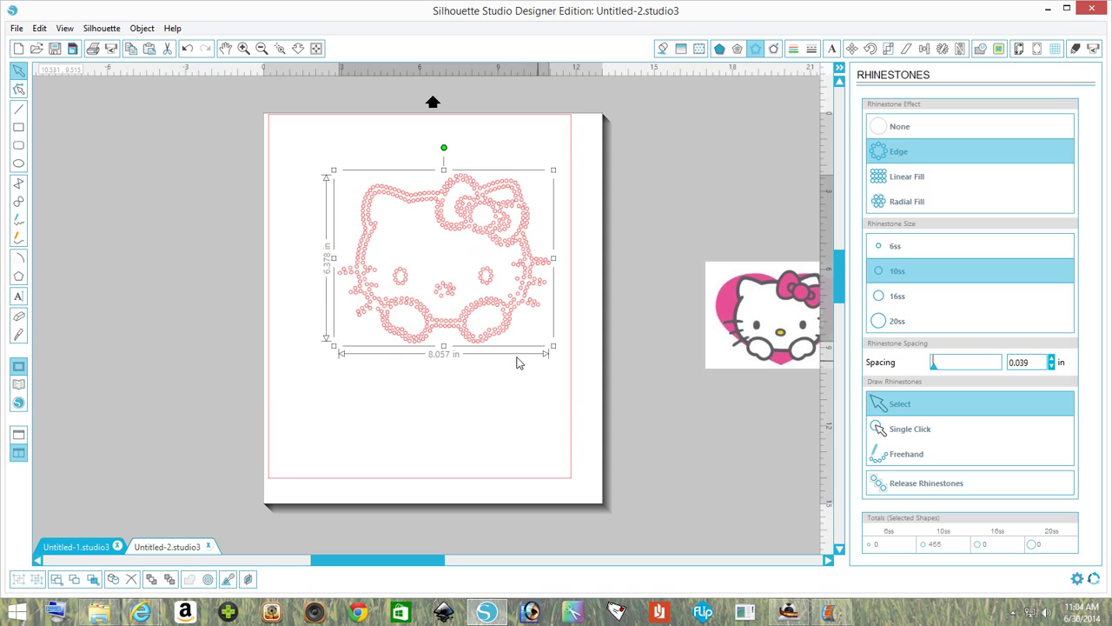
{"action": "left_click", "coordinate": [338, 354]}
{"action": "left_click_drag", "start_coordinate": [335, 348], "coordinate": [294, 410]}
{"action": "left_click", "coordinate": [418, 310]}
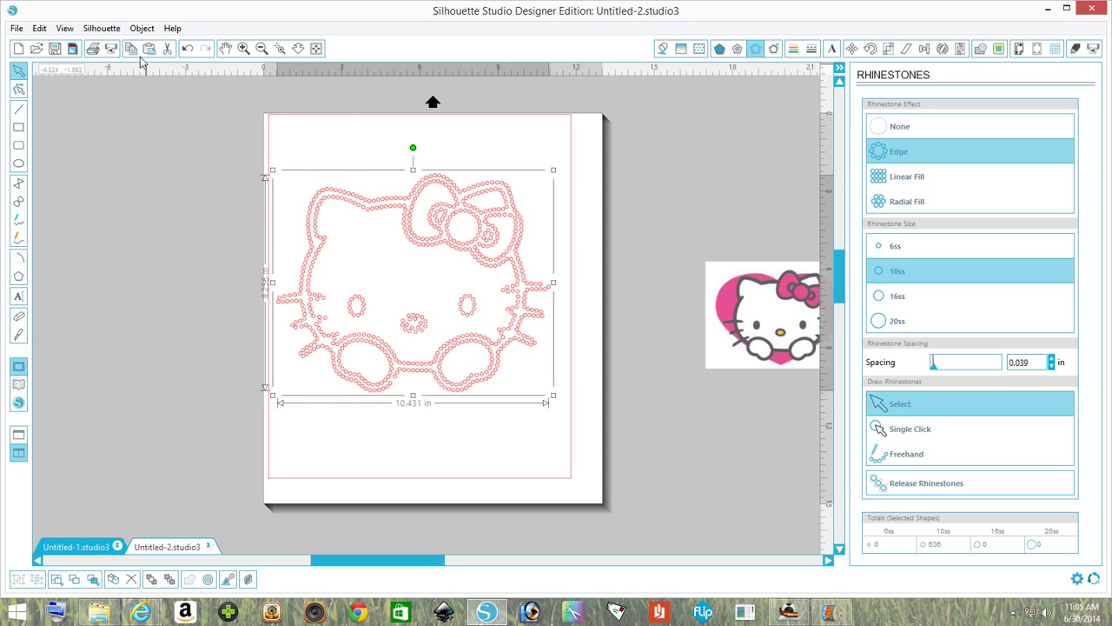
Preview the rhinestone design in the Send to Silhouette view and return to the page settings
{"action": "left_click", "coordinate": [111, 48]}
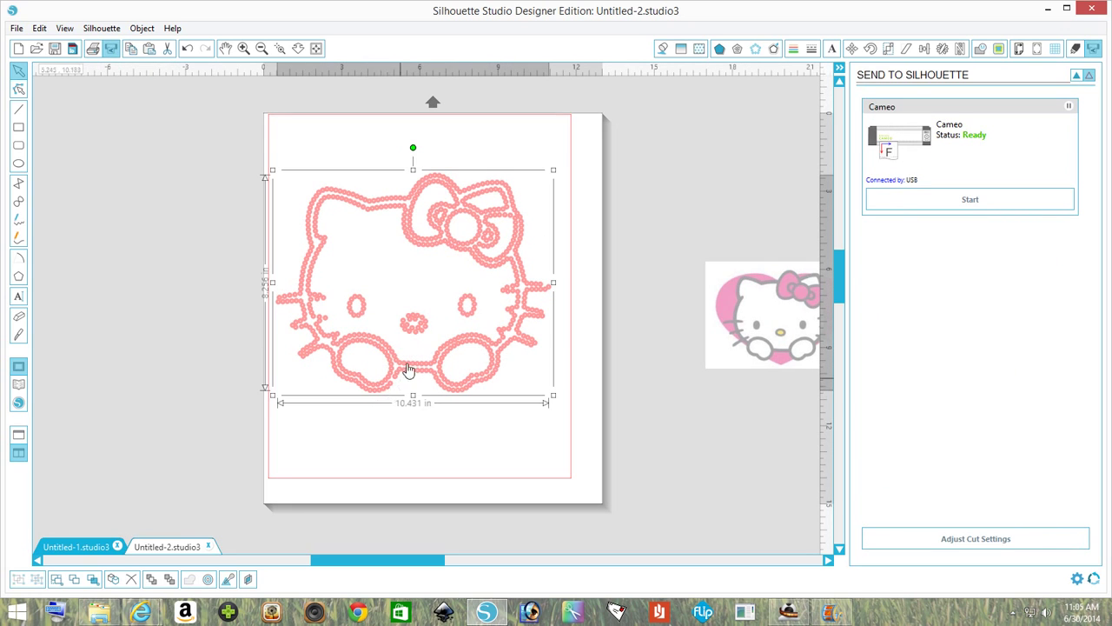
{"action": "left_click", "coordinate": [1020, 50]}
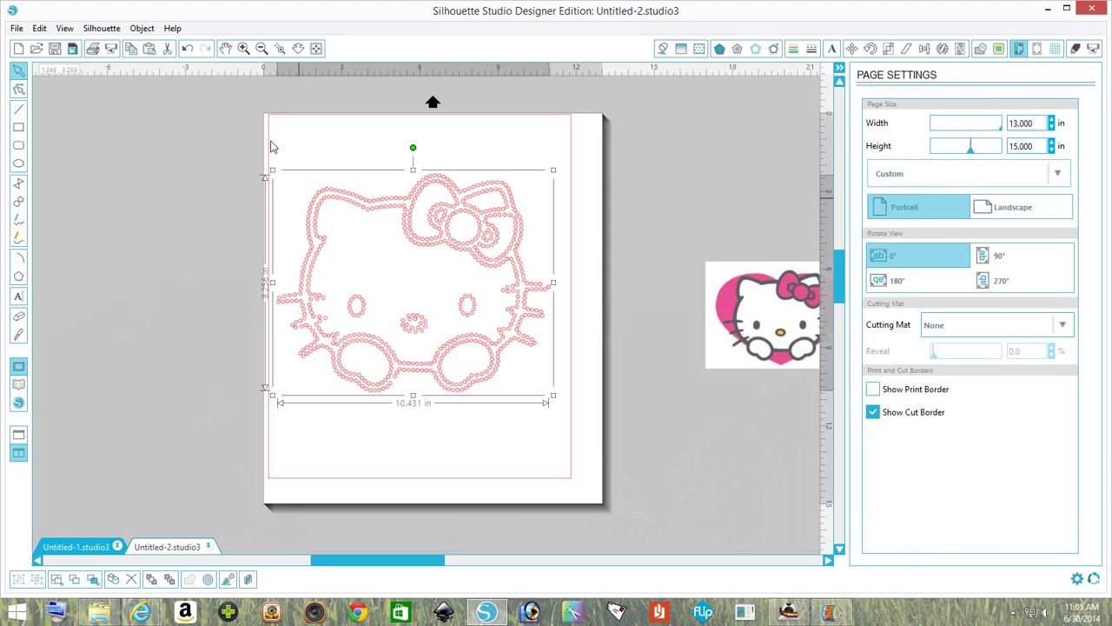
Release the compound path of the rhinestone design so its parts can be edited separately
{"action": "left_click", "coordinate": [262, 49]}
{"action": "left_click", "coordinate": [244, 48]}
{"action": "left_click", "coordinate": [243, 49]}
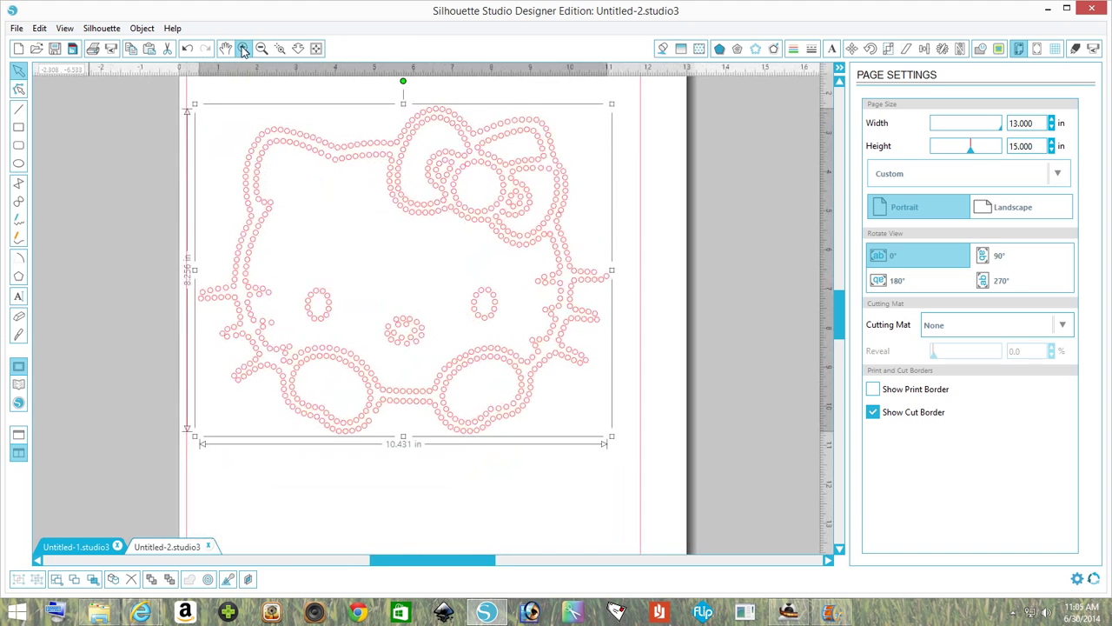
{"action": "left_click", "coordinate": [244, 48]}
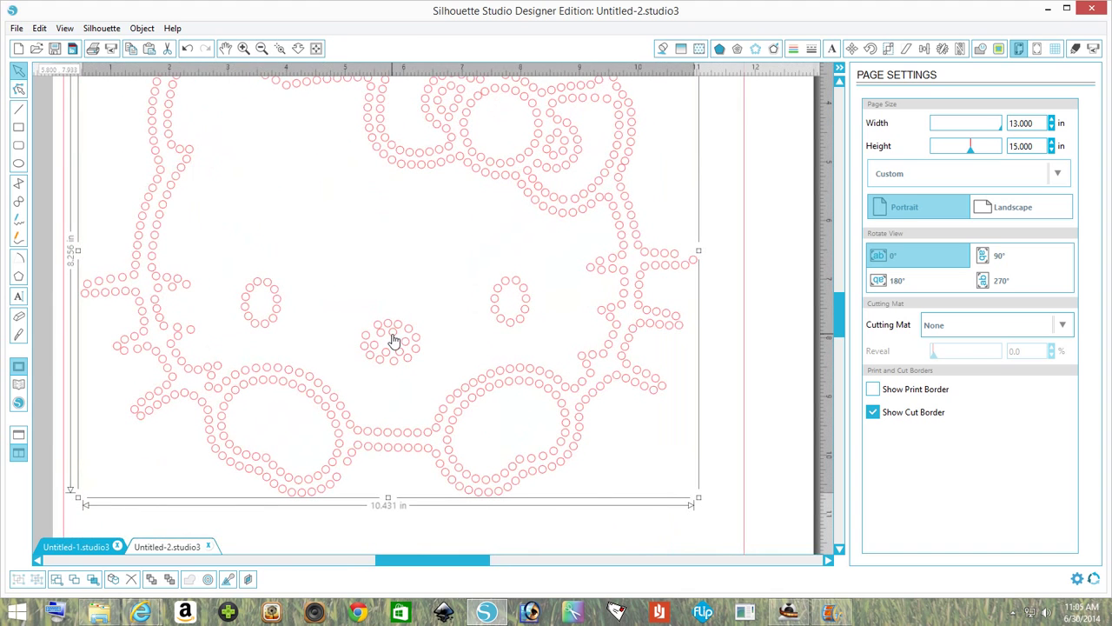
{"action": "right_click", "coordinate": [413, 249]}
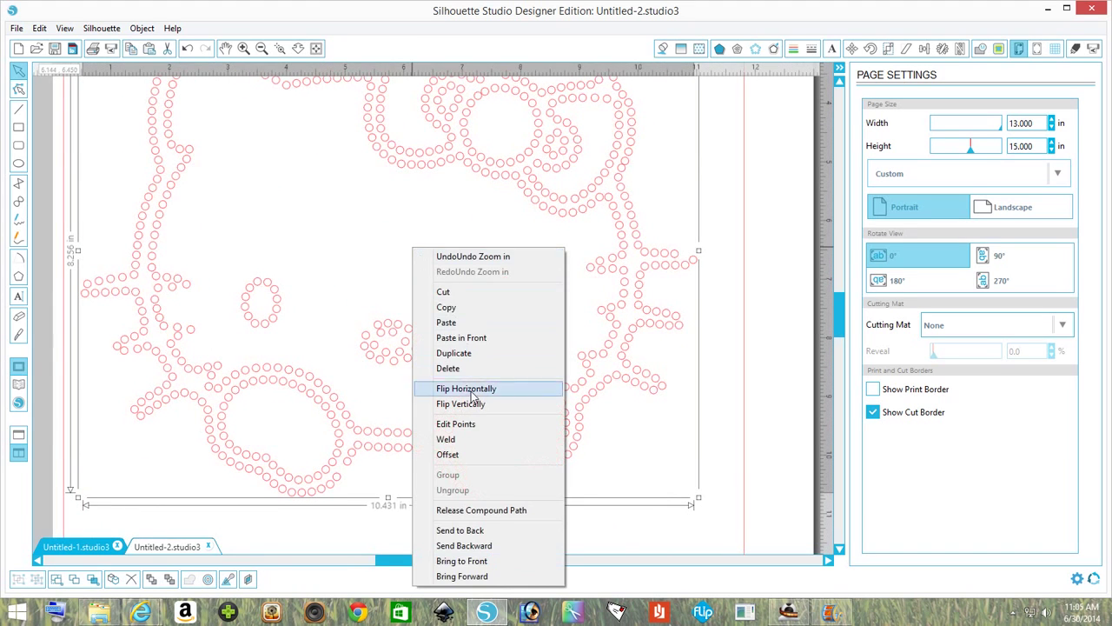
{"action": "left_click", "coordinate": [469, 511]}
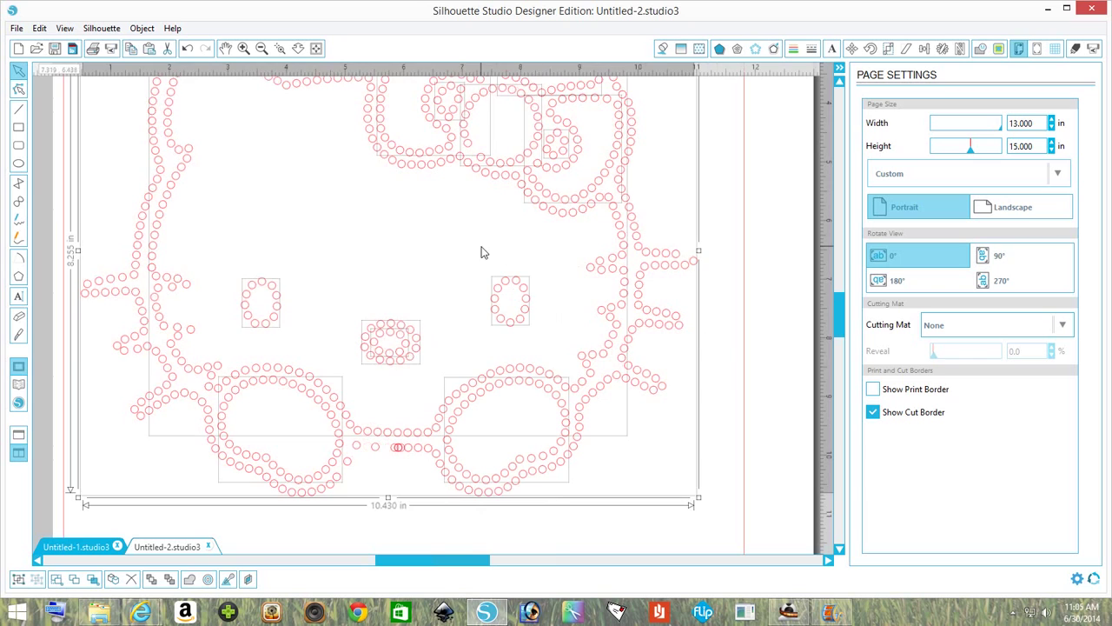
Delete the outer ring of rhinestones around the nose
{"action": "left_click", "coordinate": [483, 252]}
{"action": "left_click", "coordinate": [419, 346]}
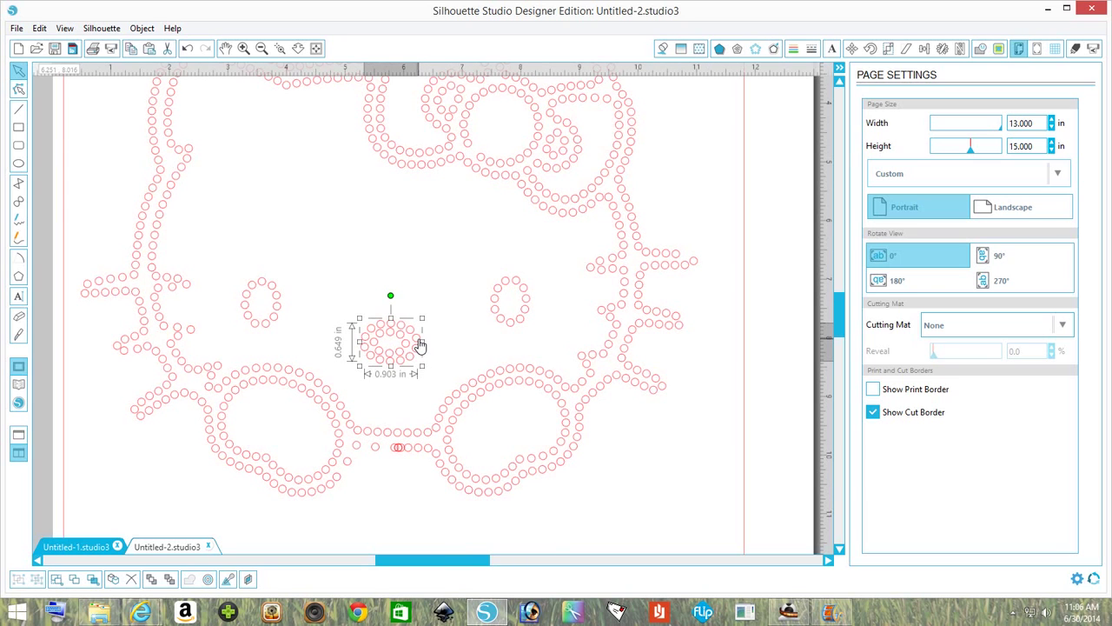
{"action": "key", "text": "Delete"}
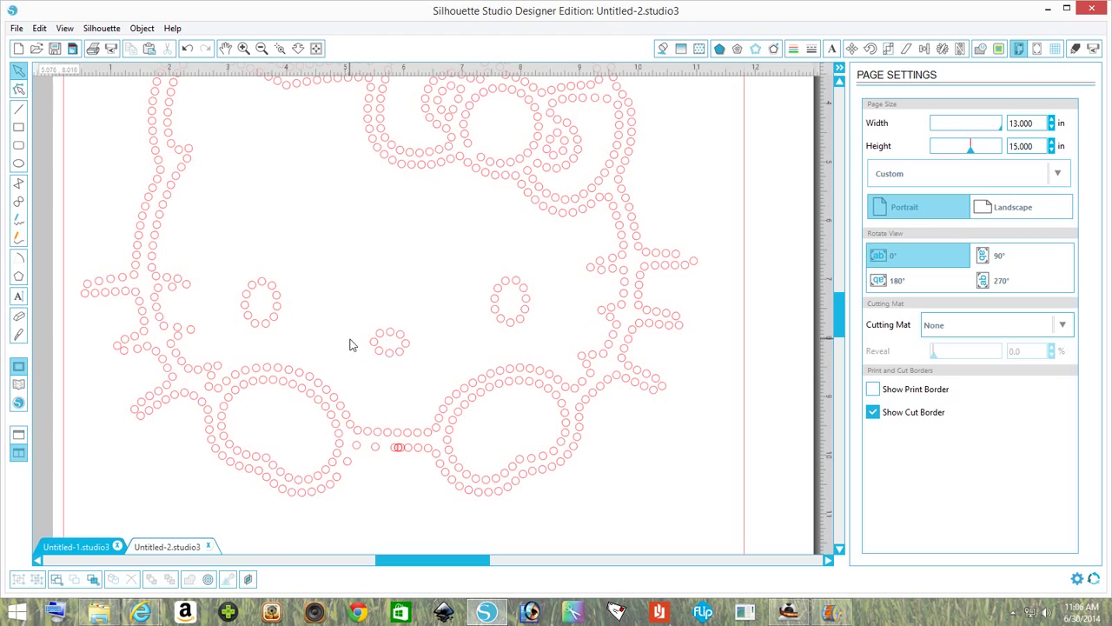
Release the rhinestones of the design's outermost outline so each stone can be moved on its own
{"action": "left_click", "coordinate": [400, 451]}
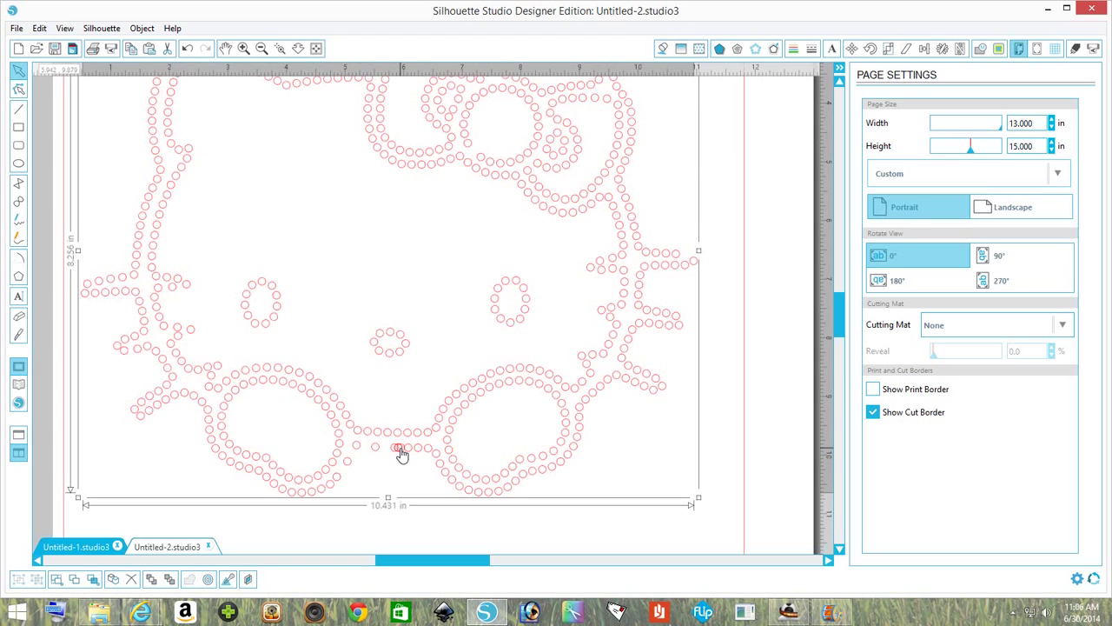
{"action": "right_click", "coordinate": [401, 451]}
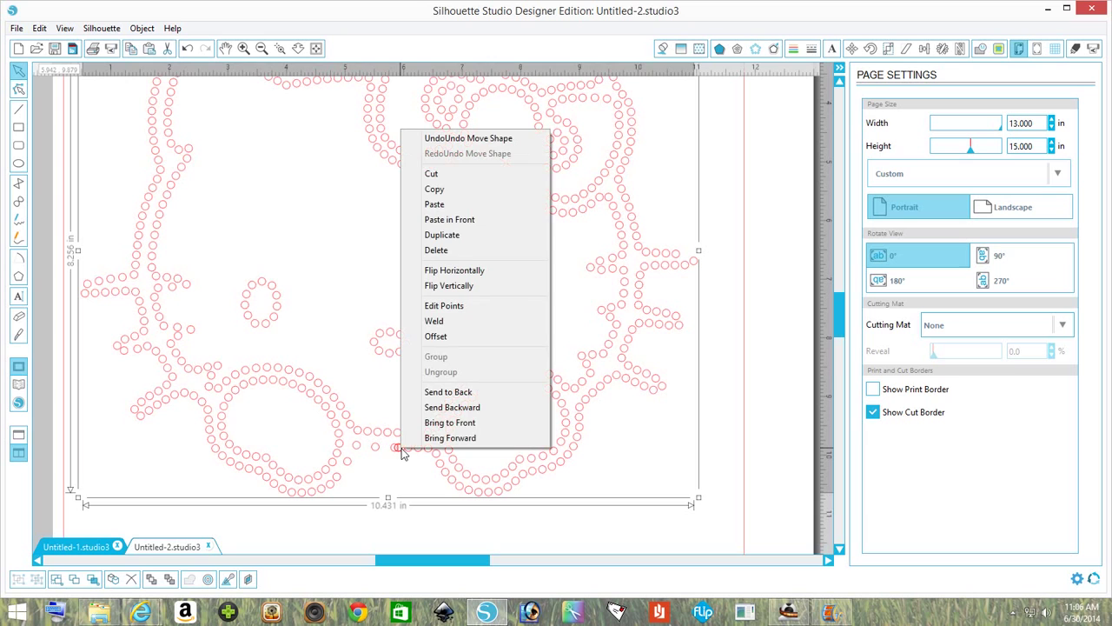
{"action": "left_click", "coordinate": [755, 50]}
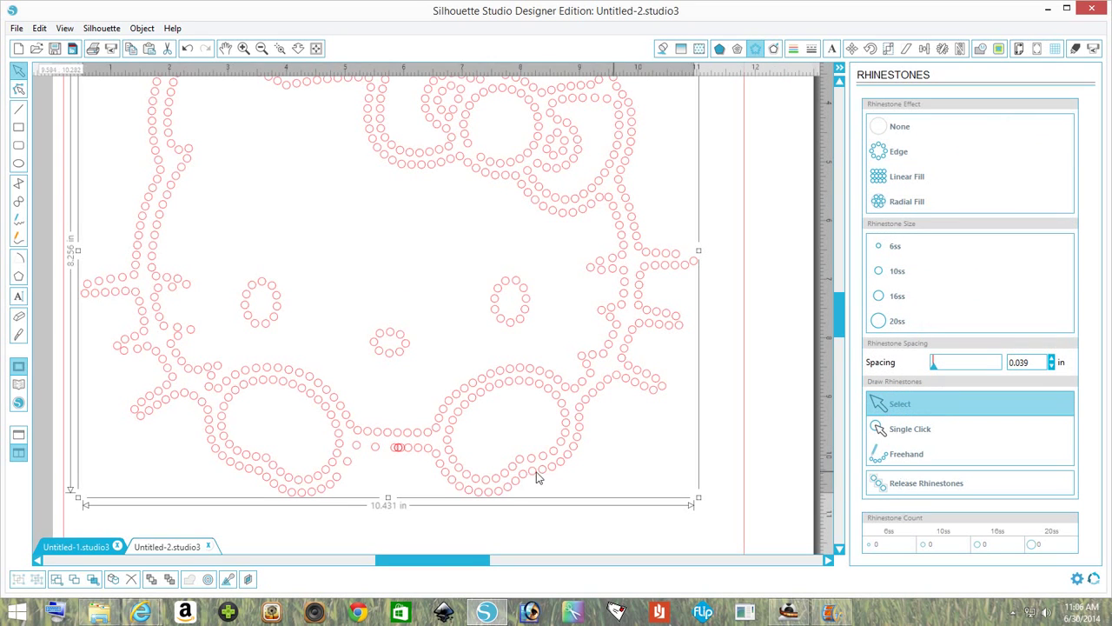
{"action": "left_click", "coordinate": [400, 451]}
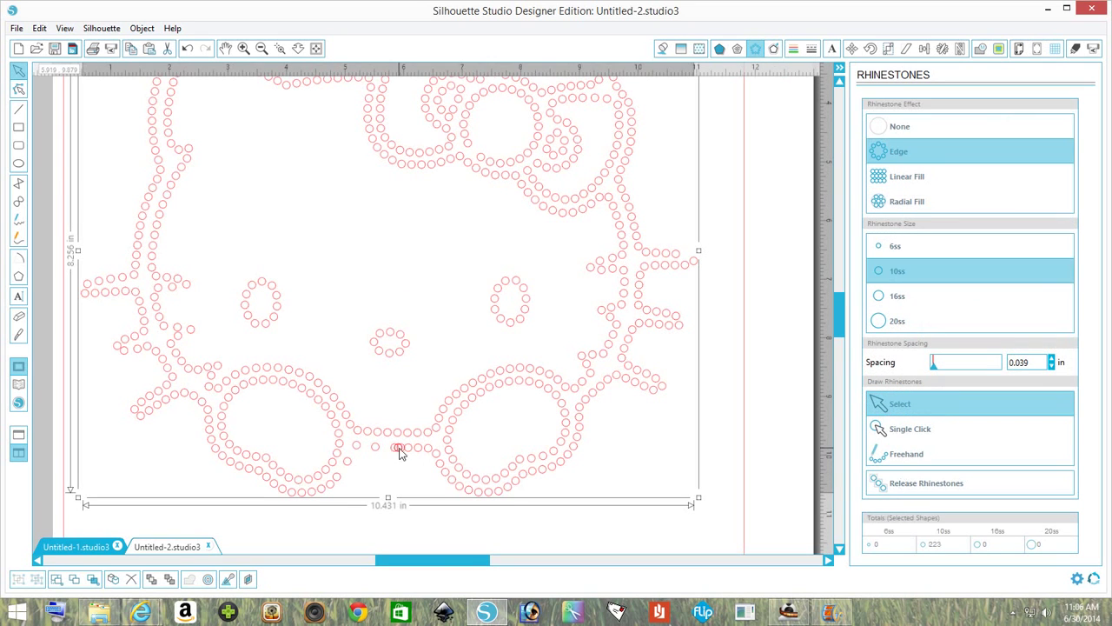
{"action": "left_click", "coordinate": [921, 488]}
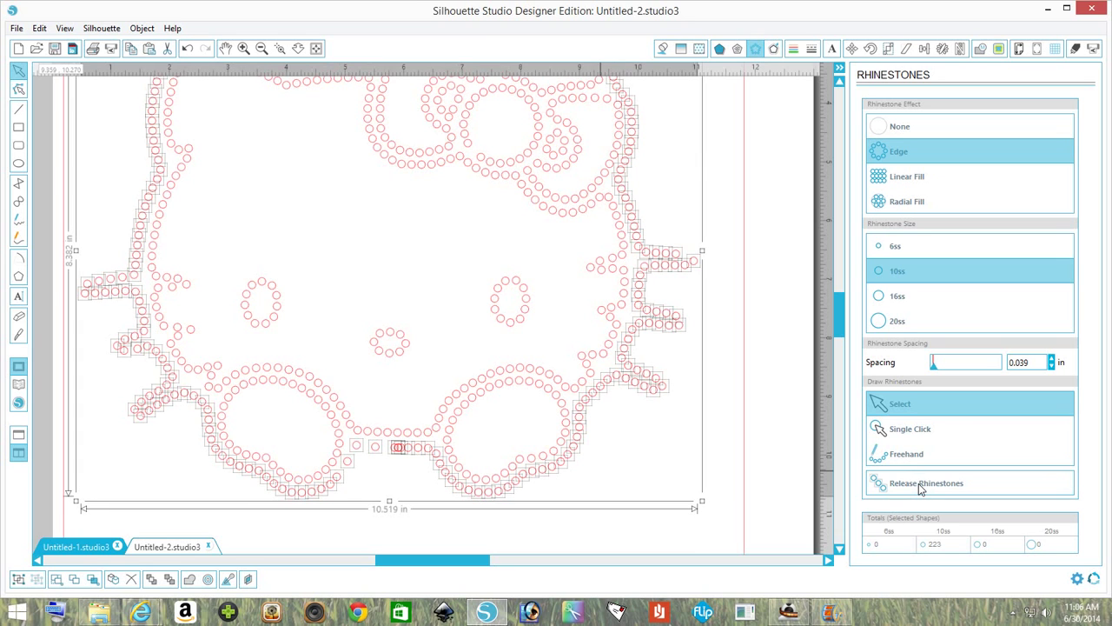
{"action": "left_click", "coordinate": [611, 470]}
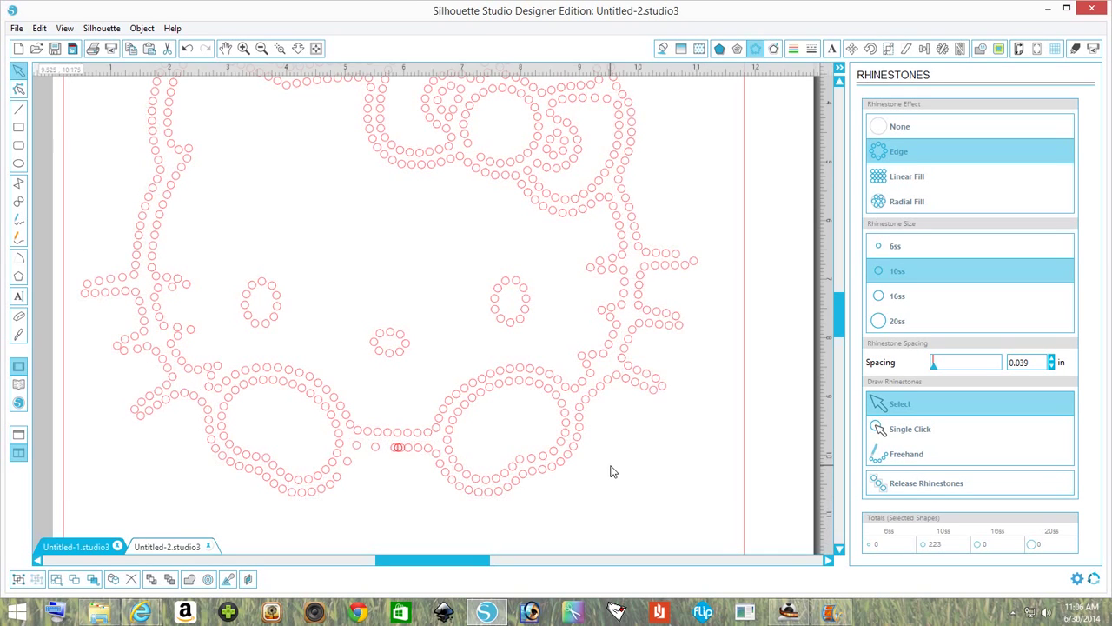
Move the overlapping rhinestone between the feet into the gap along the inner side of the left foot's outline
{"action": "left_click", "coordinate": [394, 449]}
{"action": "left_click_drag", "start_coordinate": [394, 450], "coordinate": [346, 474]}
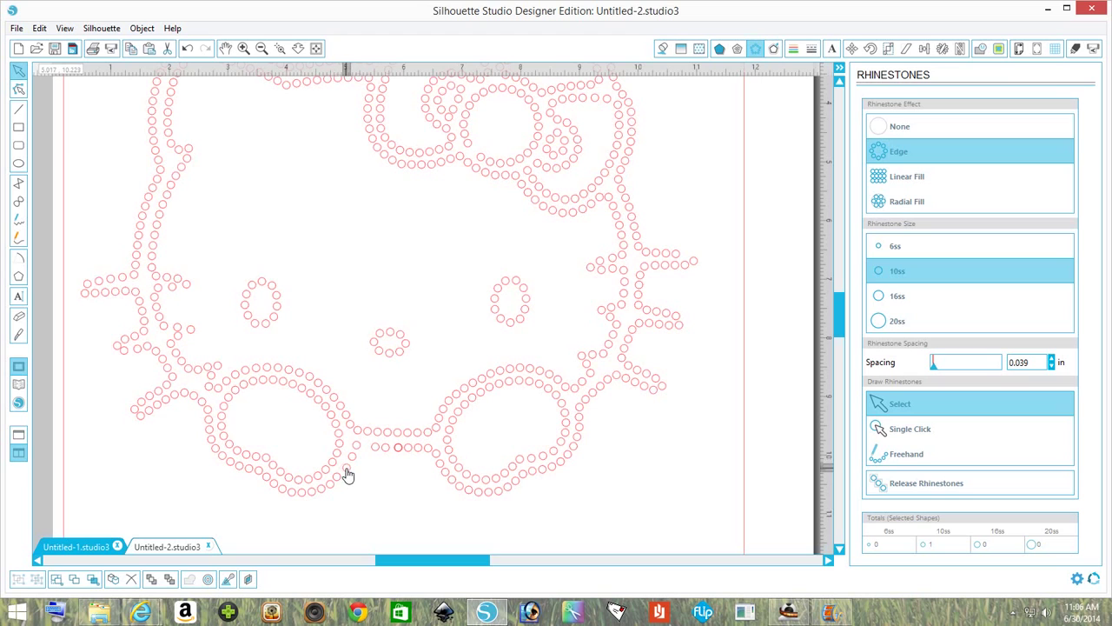
{"action": "left_click", "coordinate": [347, 476]}
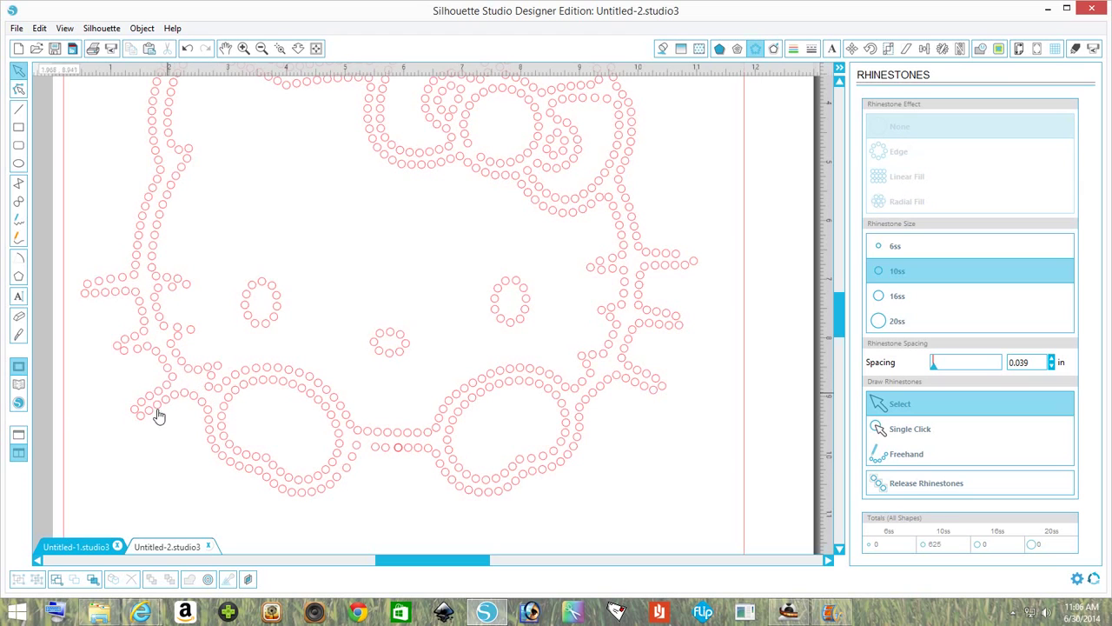
Nudge the end rhinestones of the middle and upper left whiskers outward to even out their spacing
{"action": "left_click", "coordinate": [114, 350]}
{"action": "left_click_drag", "start_coordinate": [112, 354], "coordinate": [115, 349]}
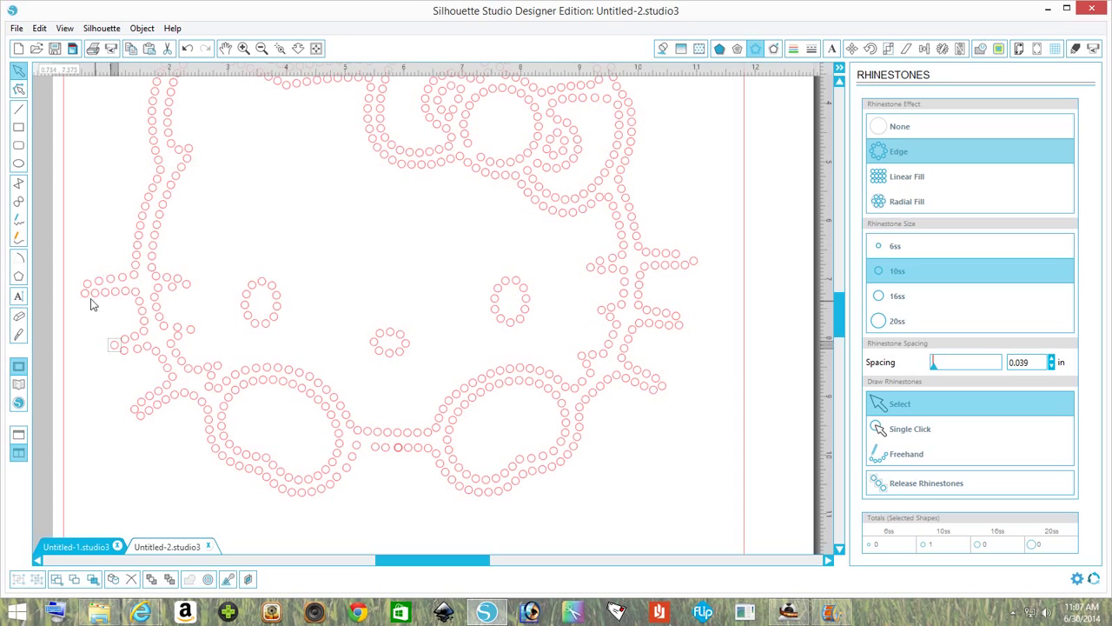
{"action": "left_click_drag", "start_coordinate": [84, 295], "coordinate": [82, 296]}
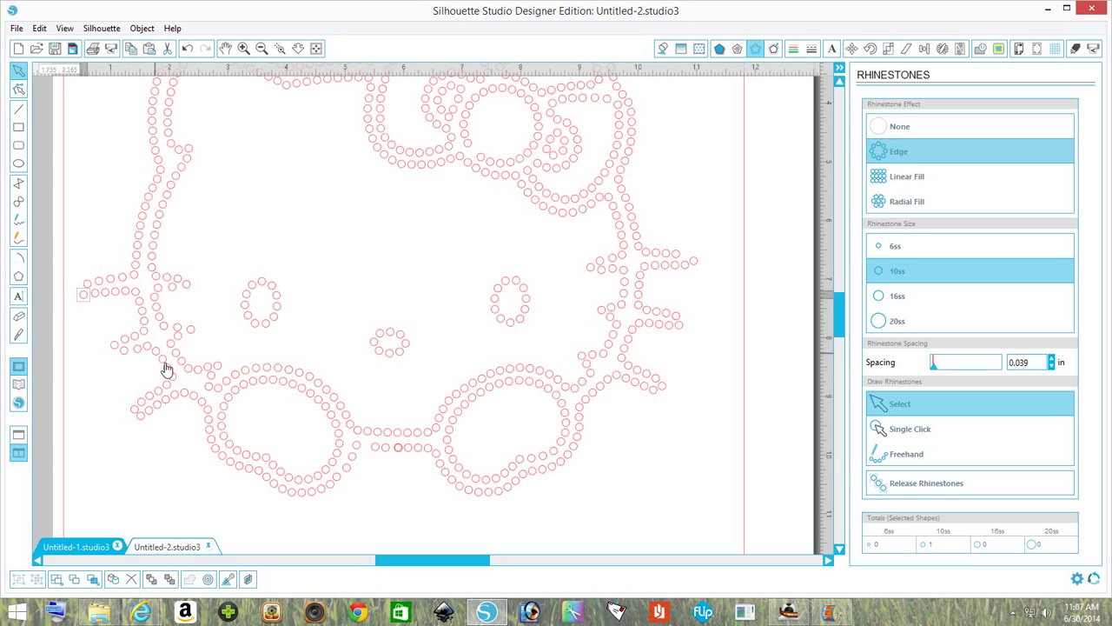
Release the rhinestones of the inner face outline and shift the crowded stones near the left whiskers and left foot apart
{"action": "key", "text": "ctrl+a"}
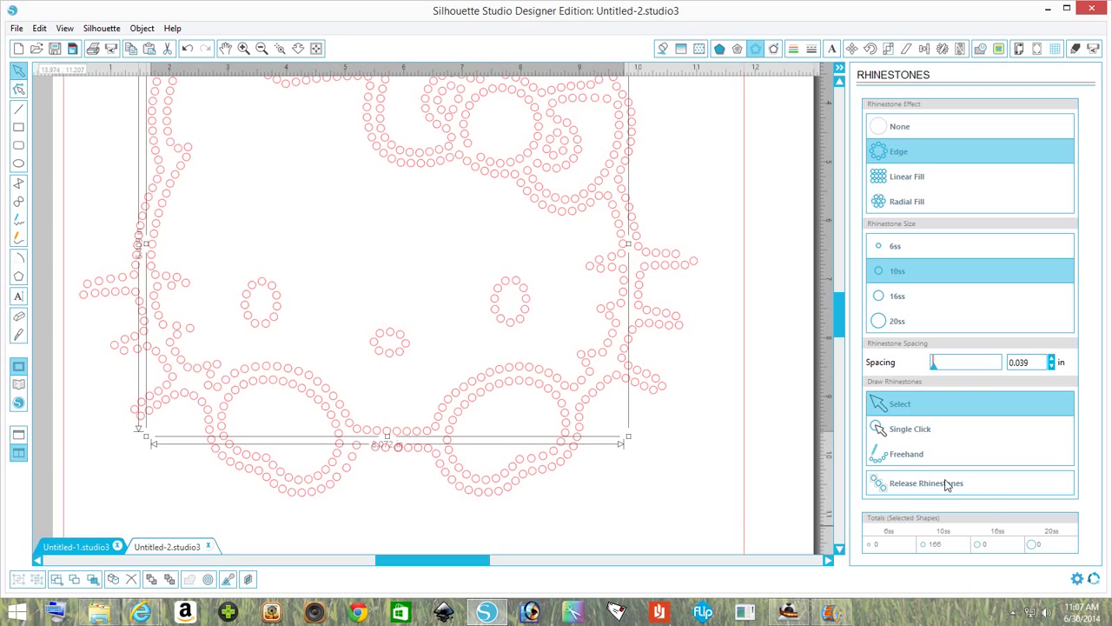
{"action": "left_click", "coordinate": [173, 467]}
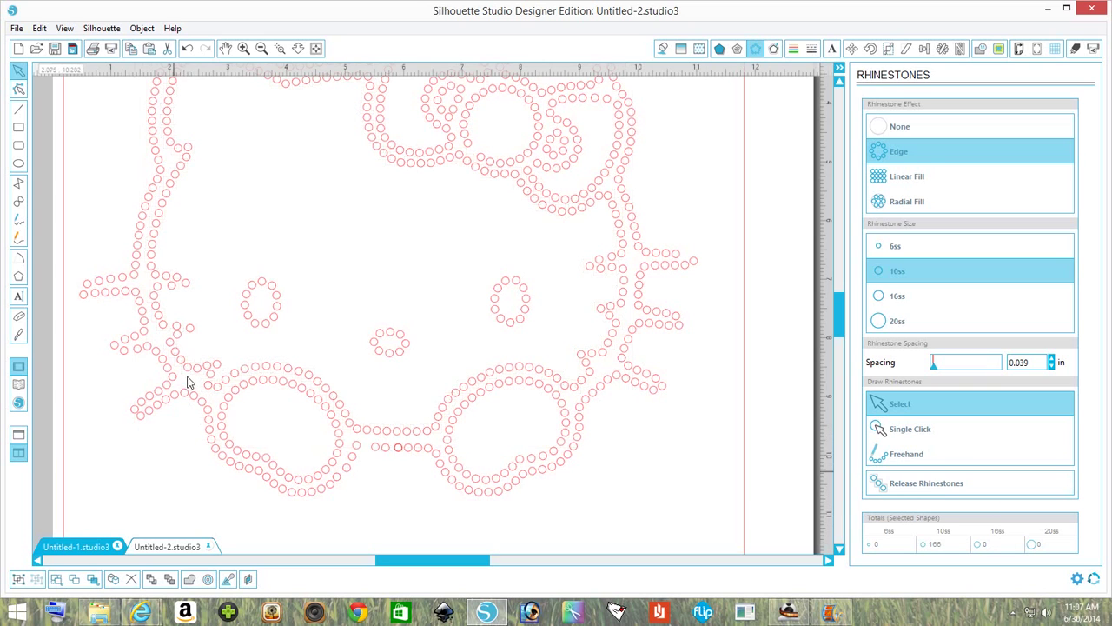
{"action": "left_click", "coordinate": [175, 329]}
{"action": "left_click_drag", "start_coordinate": [176, 330], "coordinate": [176, 321]}
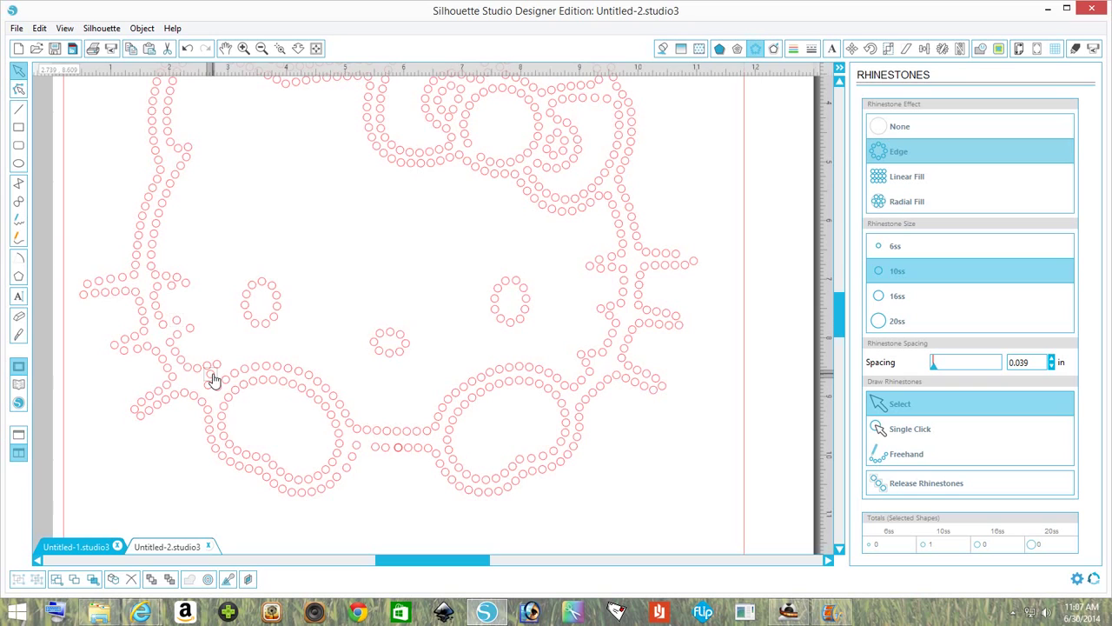
{"action": "left_click_drag", "start_coordinate": [210, 392], "coordinate": [209, 396]}
Release the small ring of rhinestones inside the bow's right loop and adjust its lower stone
{"action": "scroll", "coordinate": [838, 305], "scroll_direction": "up", "scroll_amount": 3}
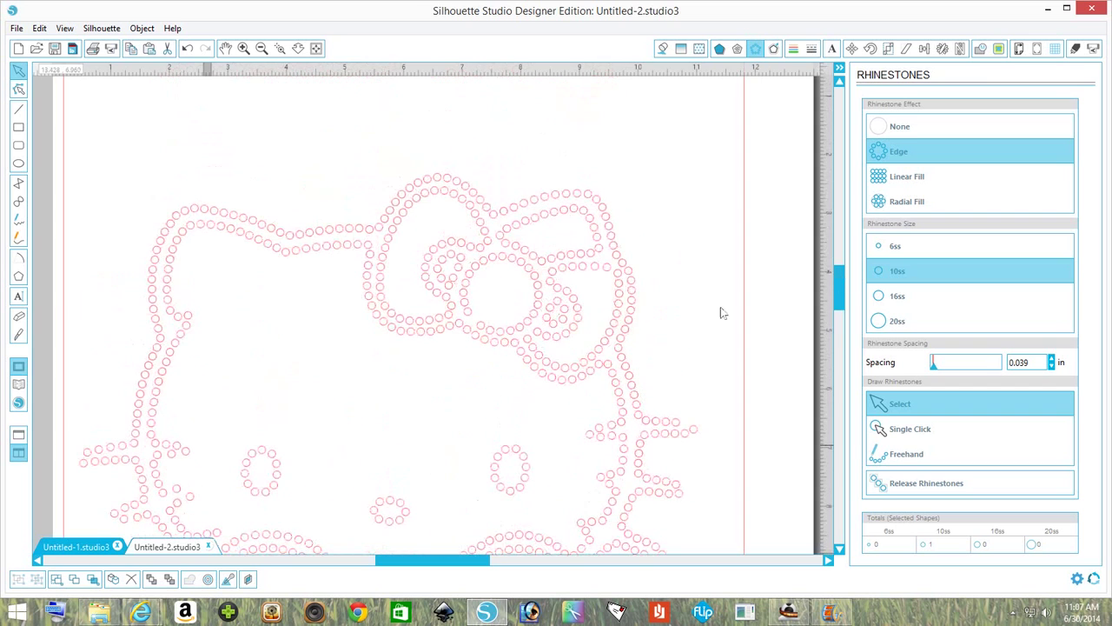
{"action": "left_click", "coordinate": [553, 329]}
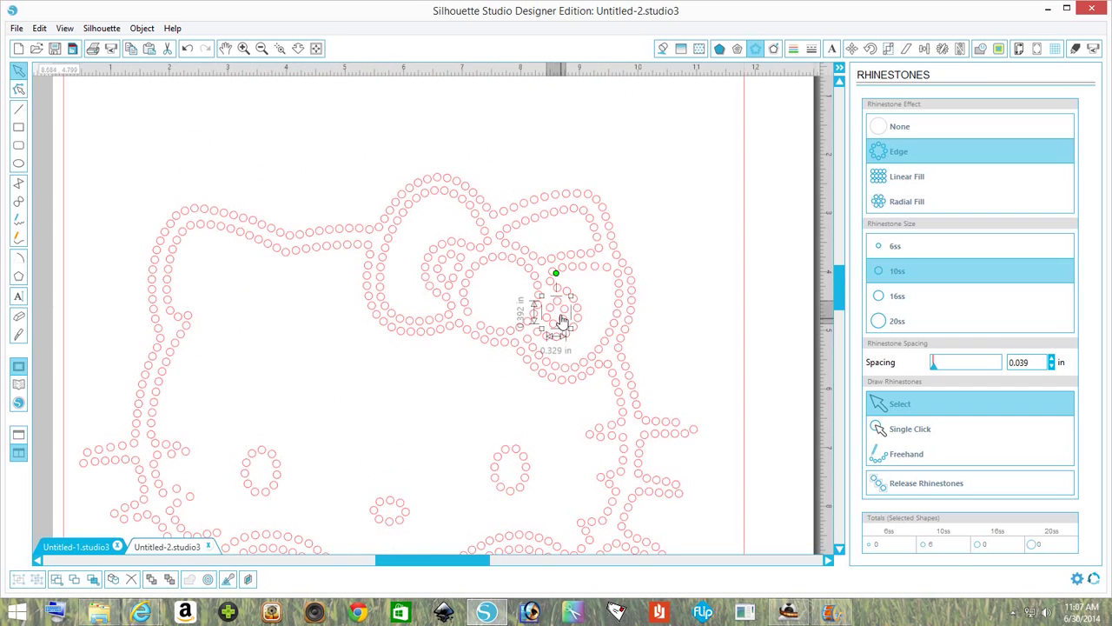
{"action": "left_click", "coordinate": [722, 308]}
{"action": "left_click", "coordinate": [552, 329]}
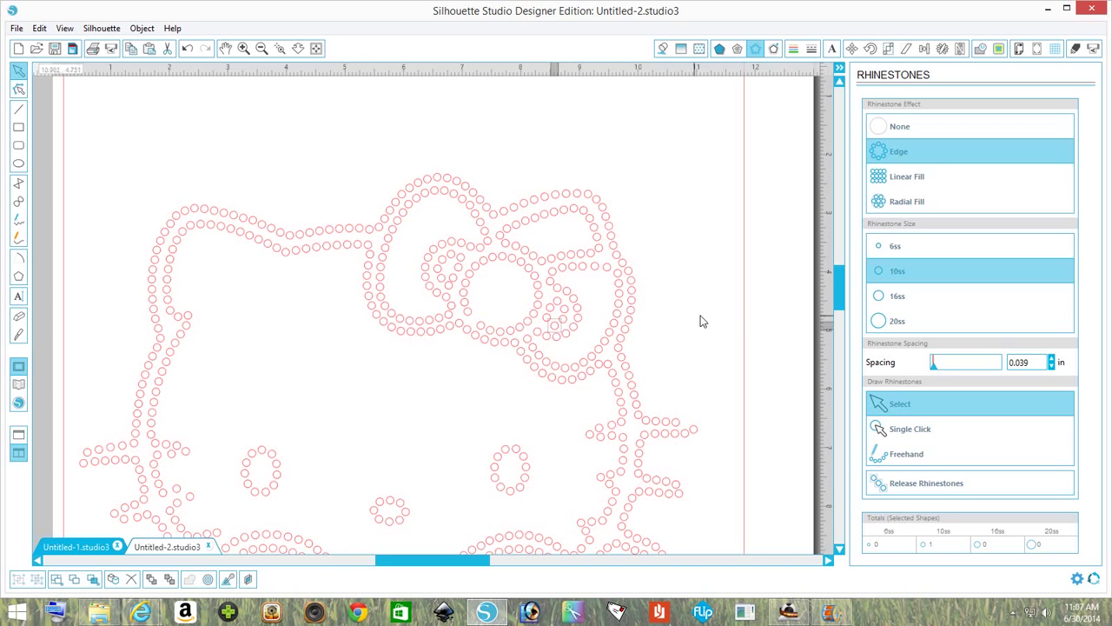
{"action": "left_click", "coordinate": [663, 303]}
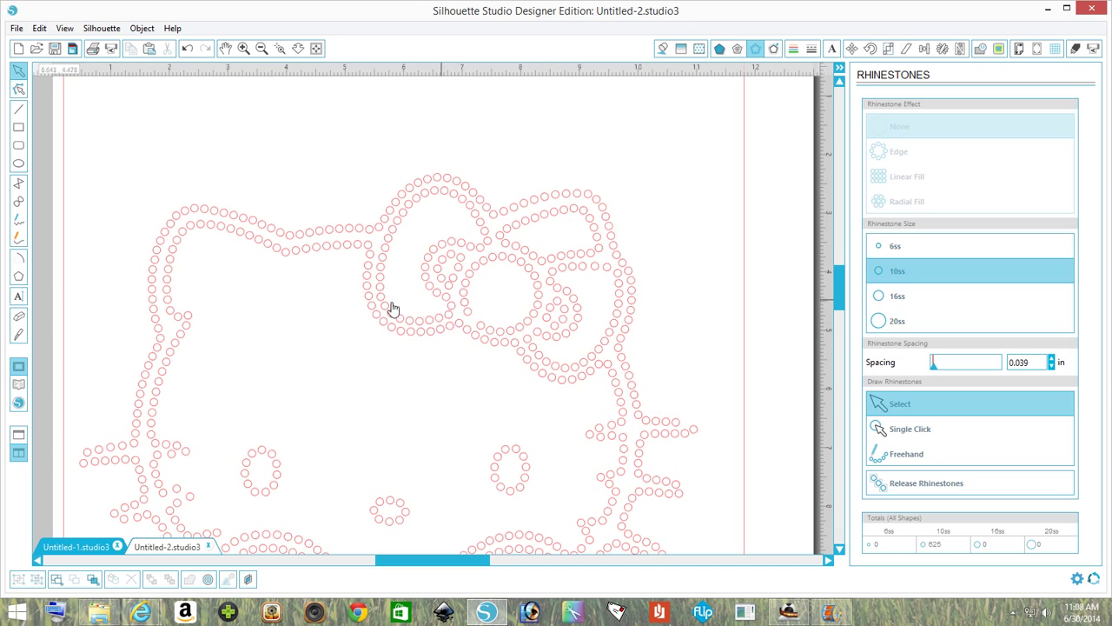
Realign the tip stone of the upper right whisker, add a single 10ss rhinestone beside it, and space the two evenly
{"action": "left_click_drag", "start_coordinate": [841, 288], "coordinate": [854, 321]}
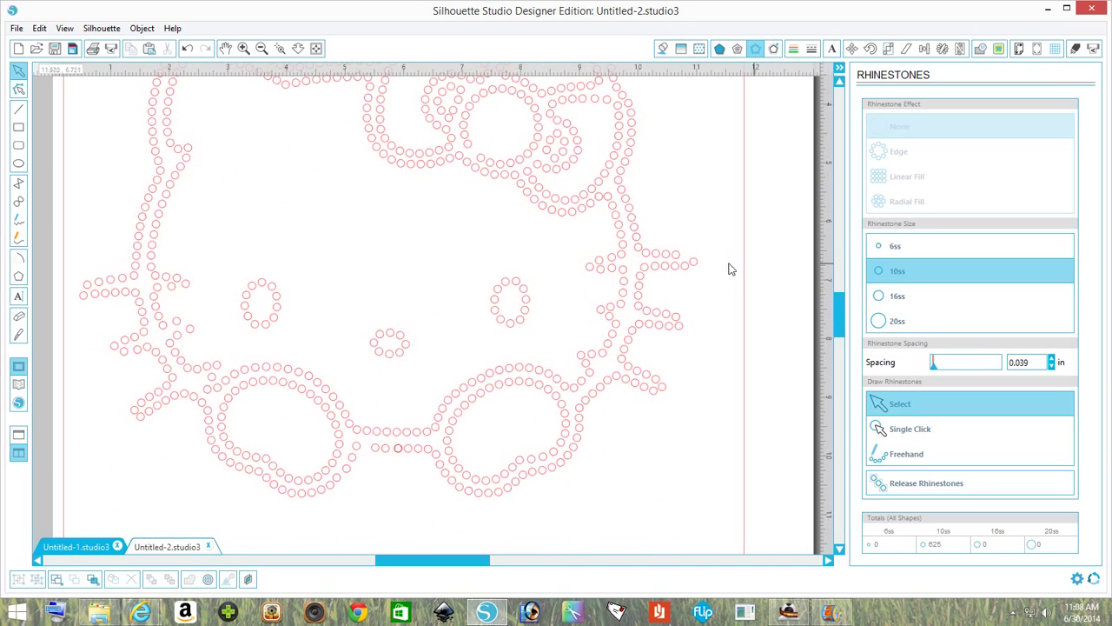
{"action": "left_click", "coordinate": [692, 263]}
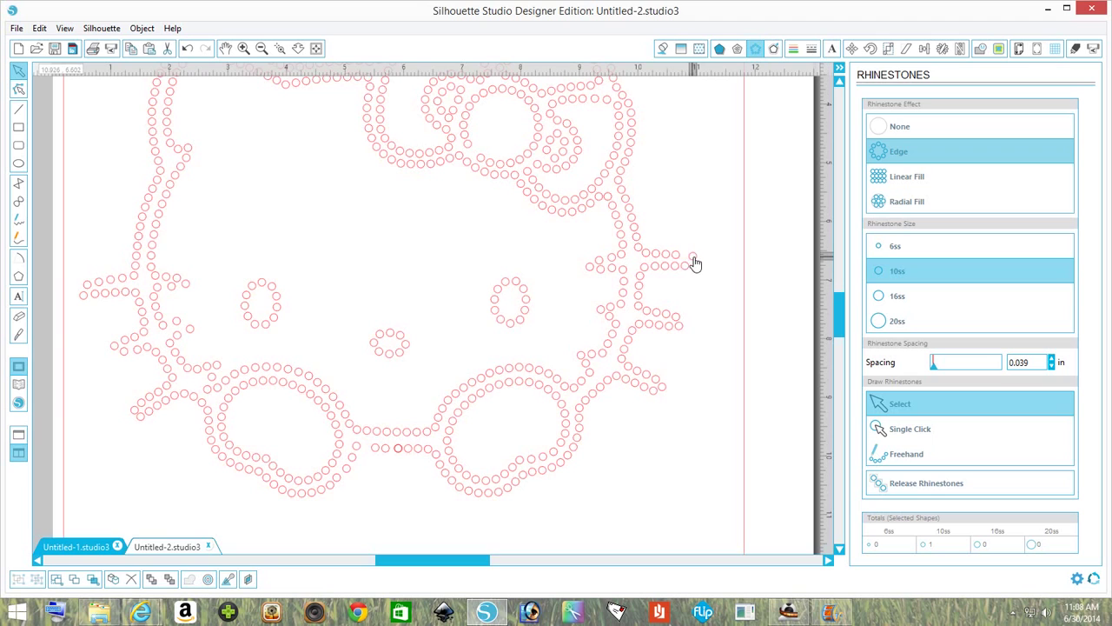
{"action": "left_click", "coordinate": [890, 430]}
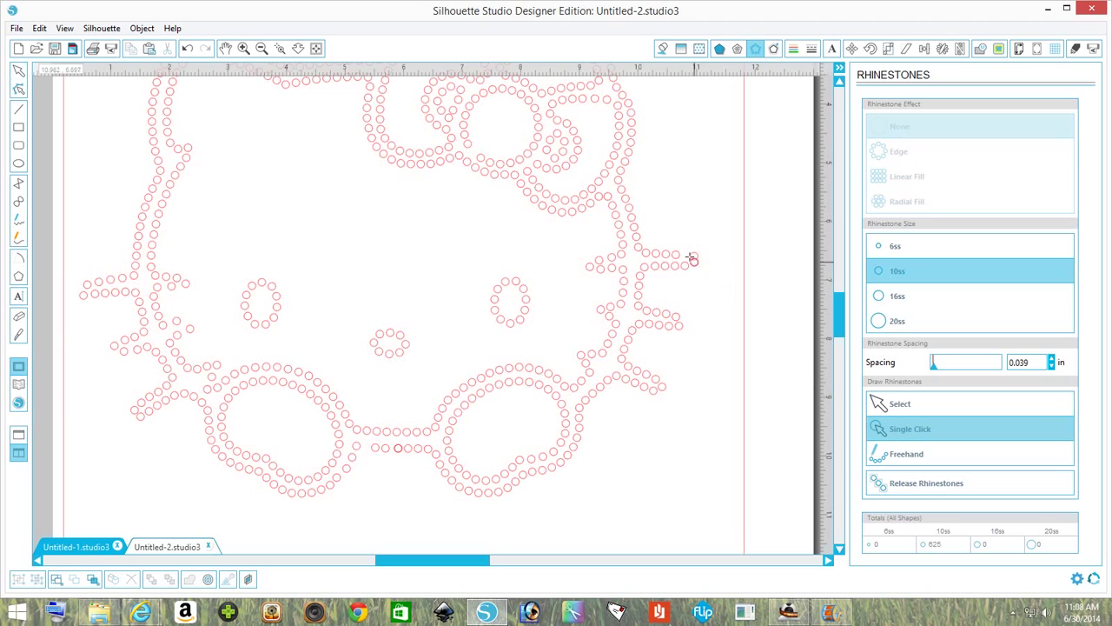
{"action": "left_click", "coordinate": [684, 255]}
{"action": "left_click", "coordinate": [19, 75]}
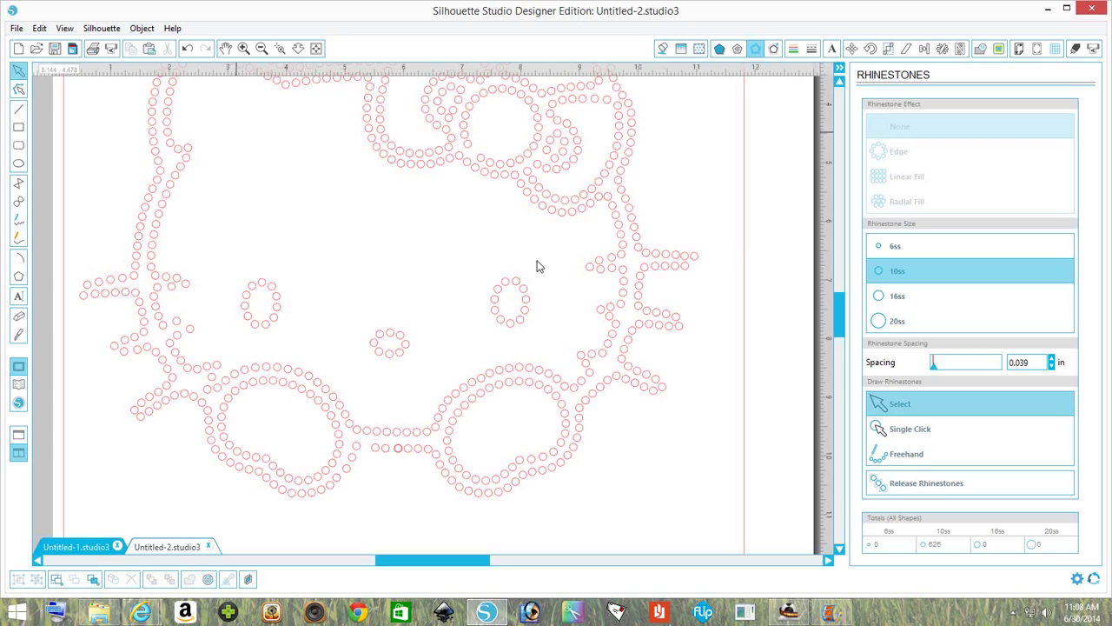
{"action": "left_click", "coordinate": [695, 260]}
{"action": "left_click_drag", "start_coordinate": [697, 262], "coordinate": [701, 261]}
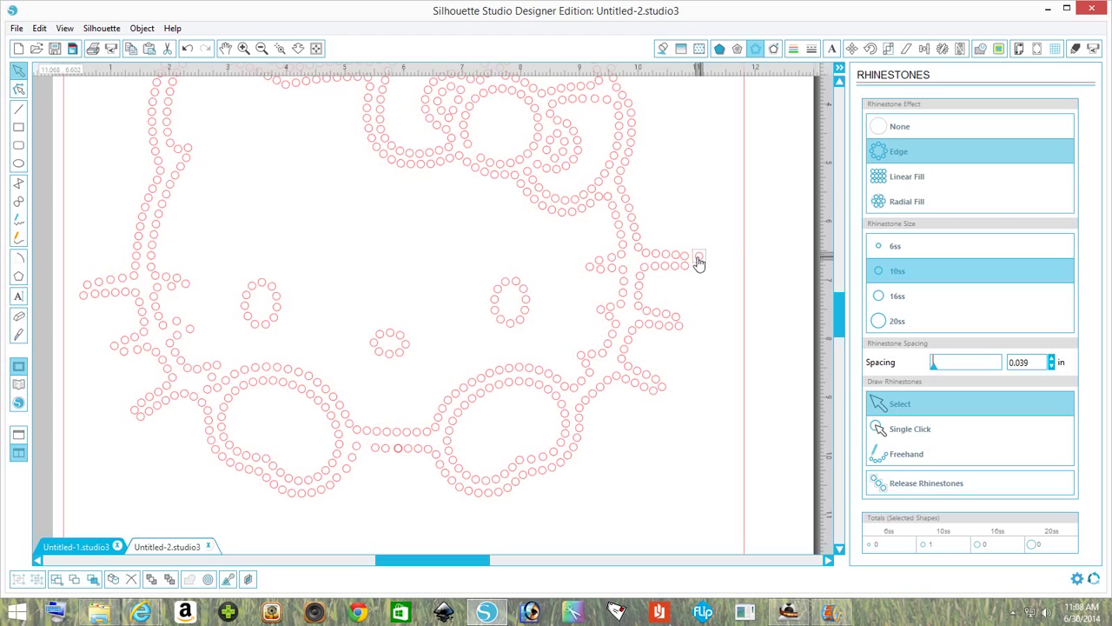
{"action": "left_click", "coordinate": [686, 259]}
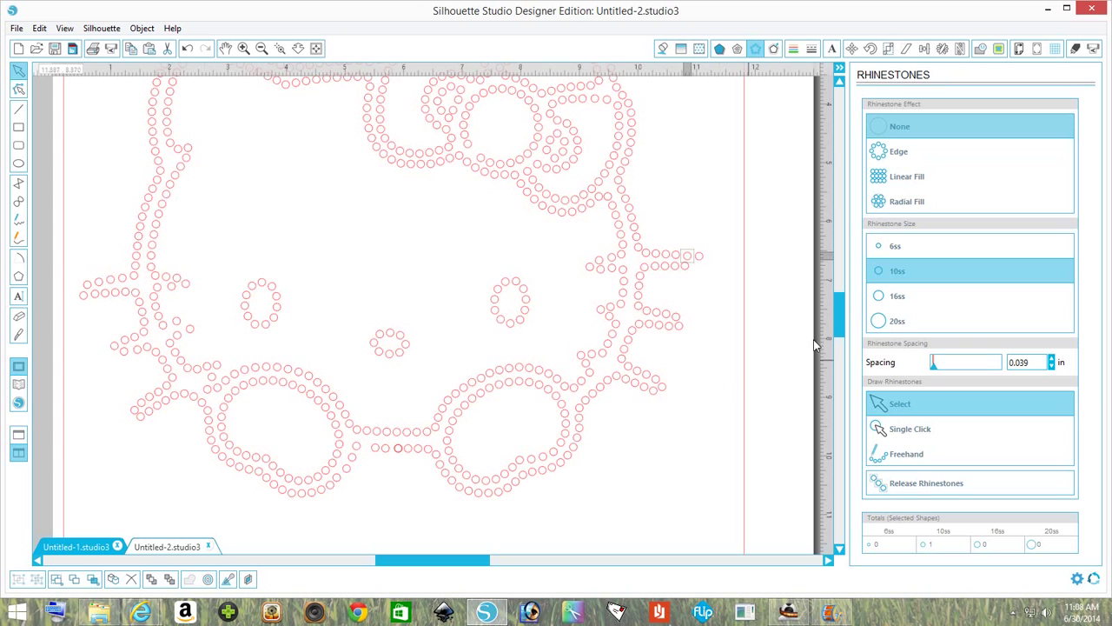
Preview the template's cut lines in the Send to Silhouette view and check the upper part of the design
{"action": "left_click", "coordinate": [111, 49]}
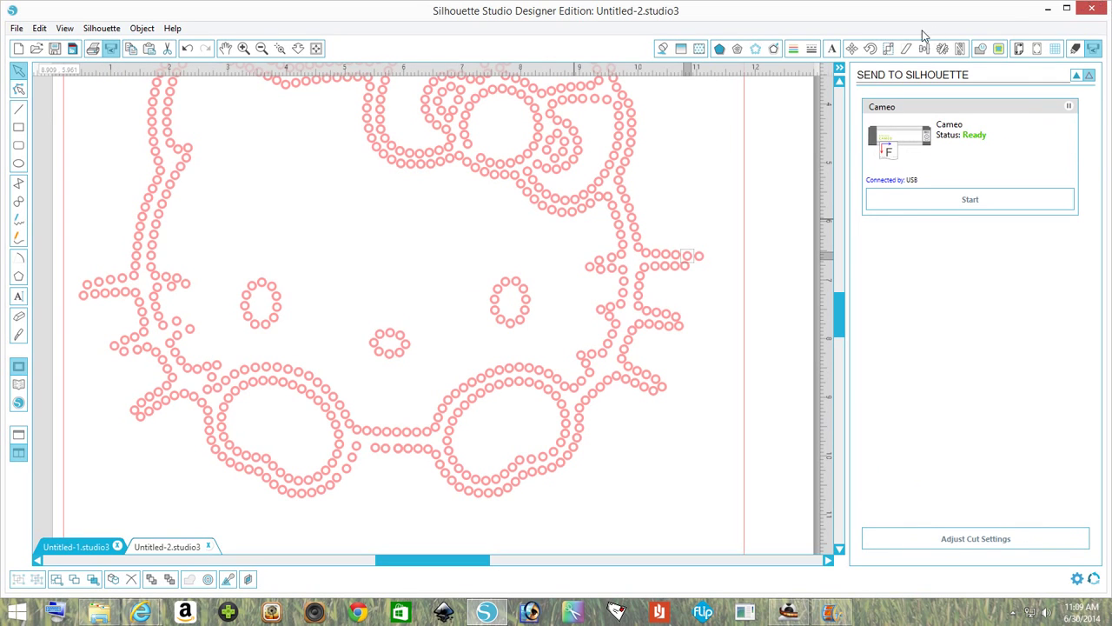
{"action": "mouse_move", "coordinate": [841, 321]}
{"action": "left_mouse_down"}
{"action": "mouse_move", "coordinate": [843, 293]}
{"action": "mouse_move", "coordinate": [848, 311]}
{"action": "left_mouse_up"}
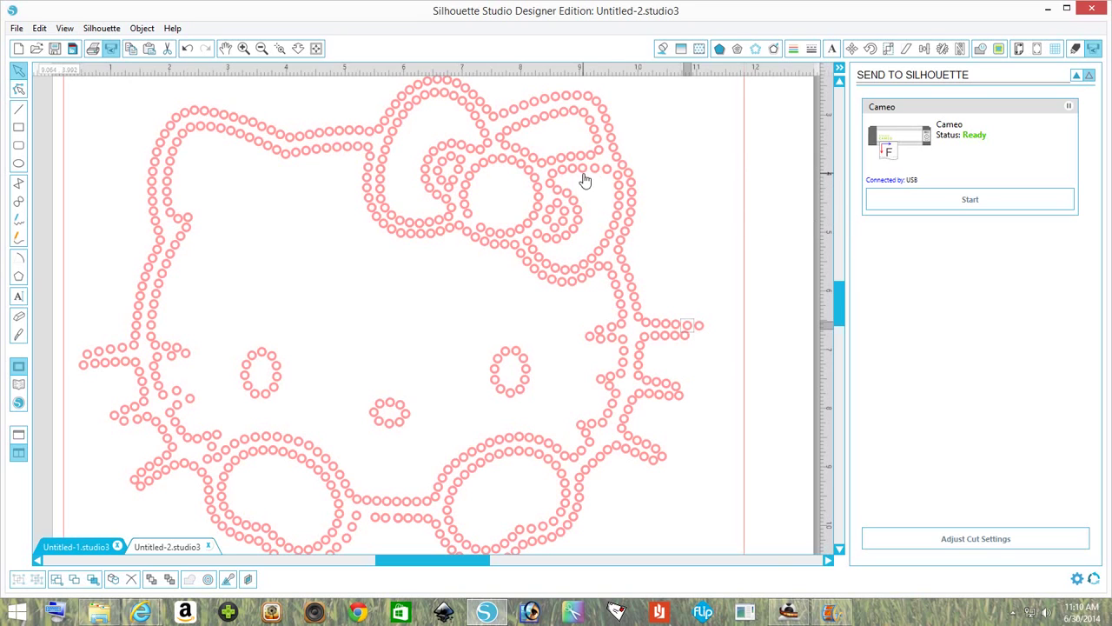
{"action": "left_click", "coordinate": [788, 613]}
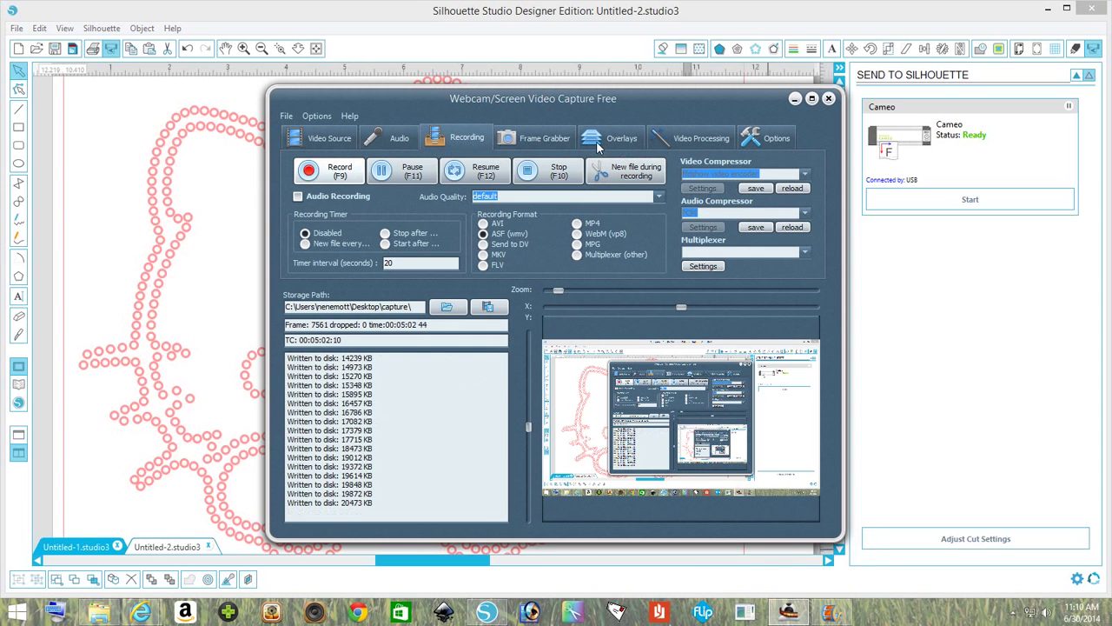